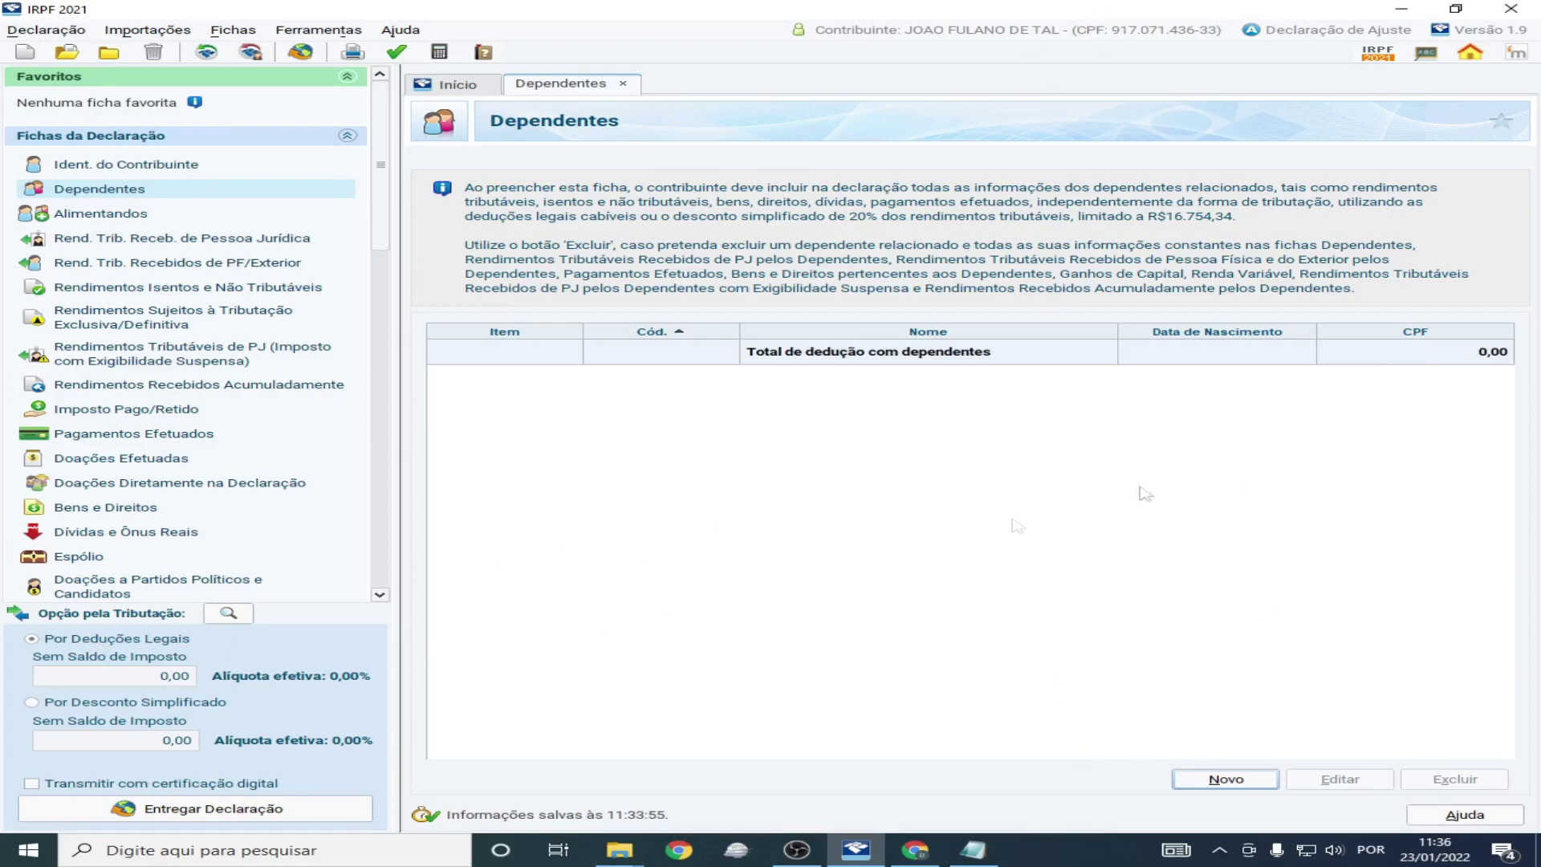
Start a new dependent entry and show the Tipo de Dependente options
left_click(1217, 781)
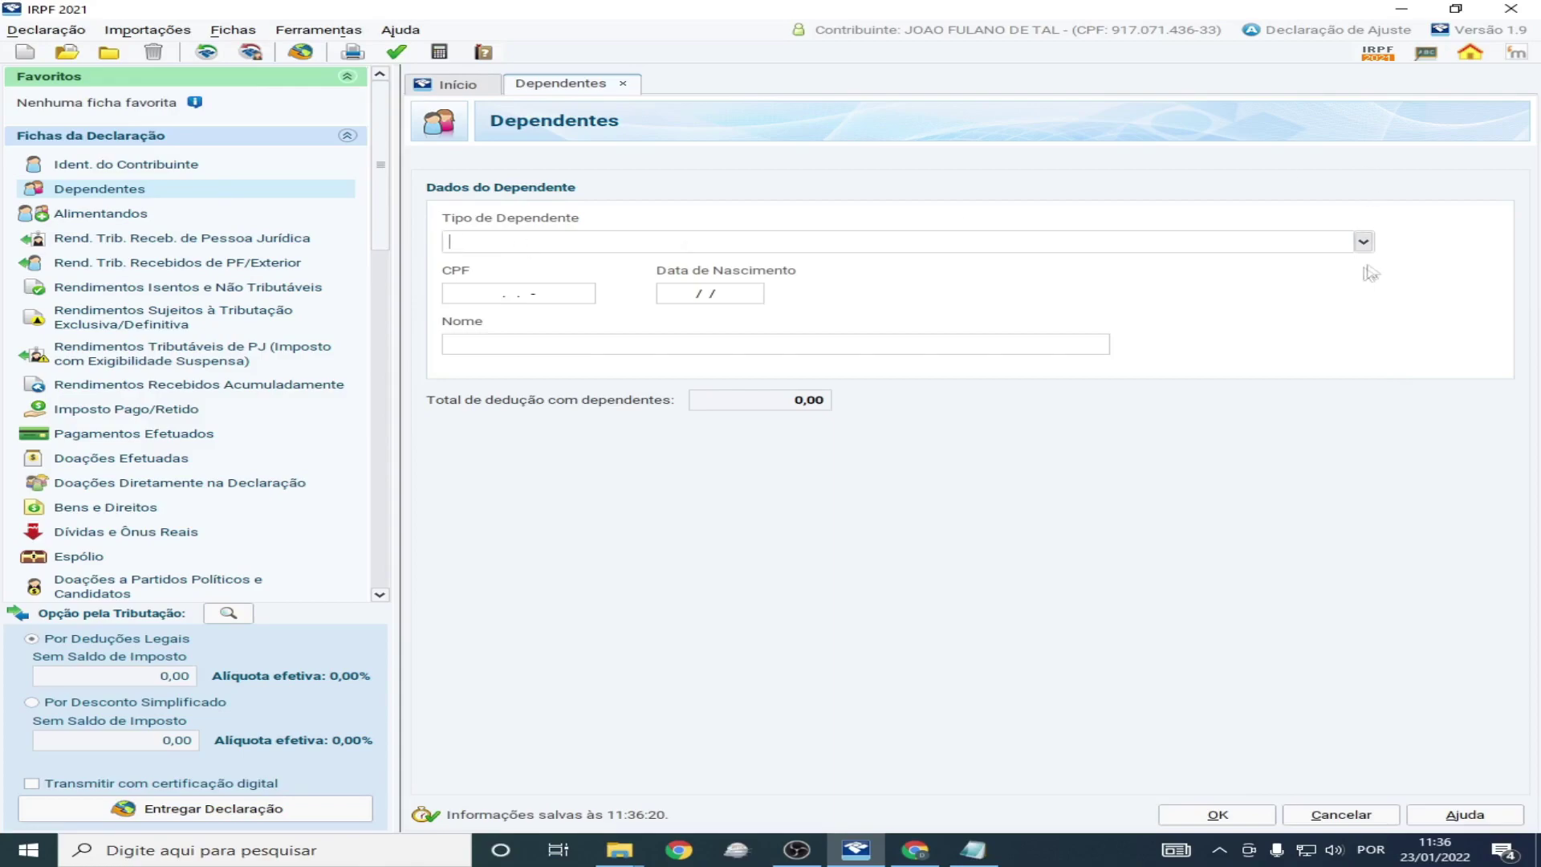
left_click(1363, 242)
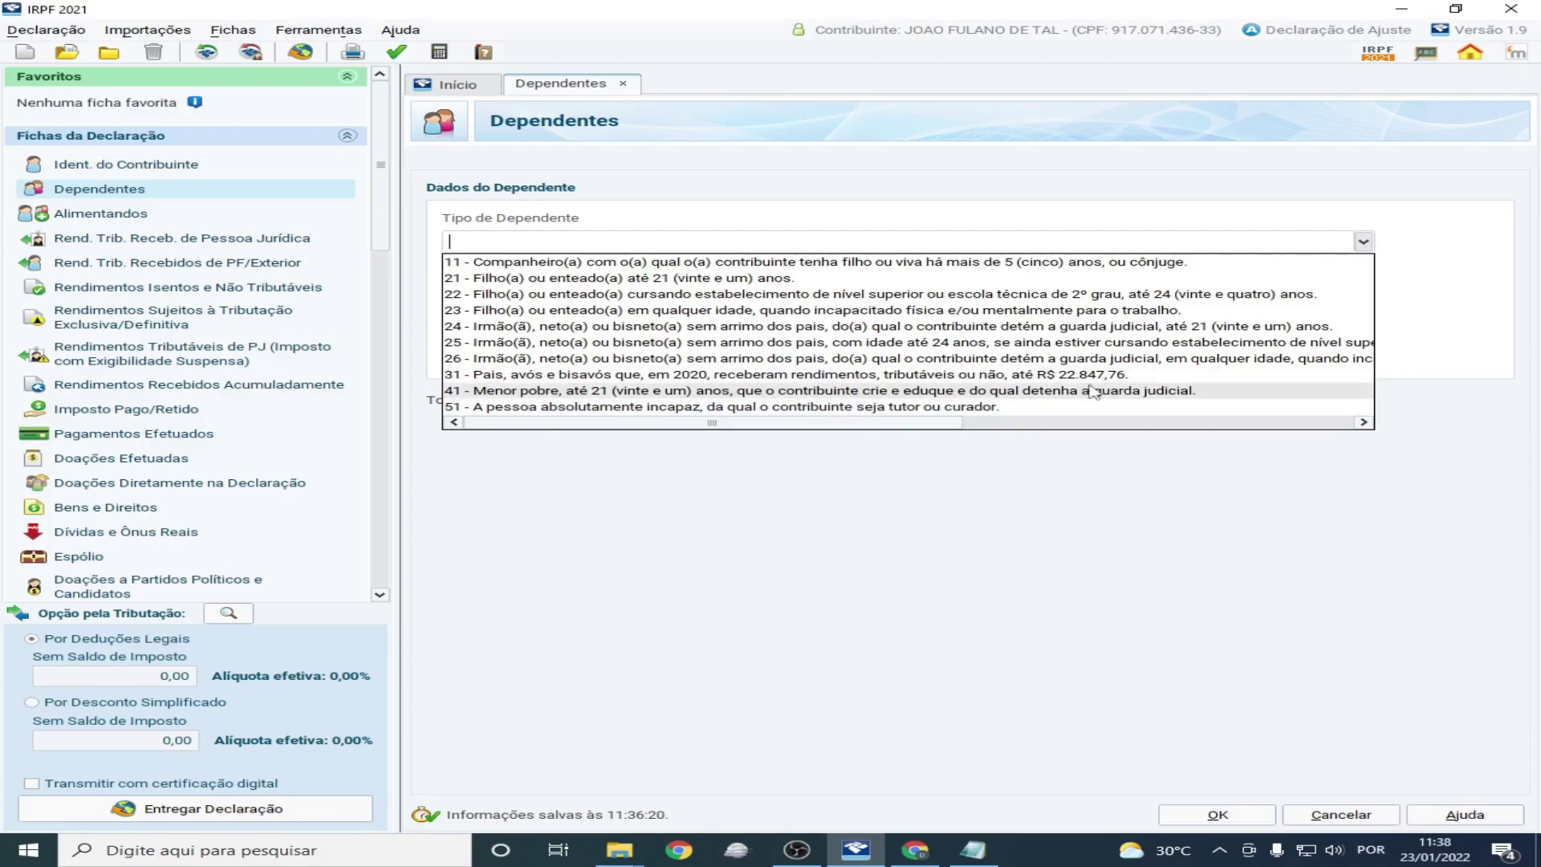
Read through the dependent type descriptions and choose 11 - Companheiro(a)
scroll(616, 339, "right", 2)
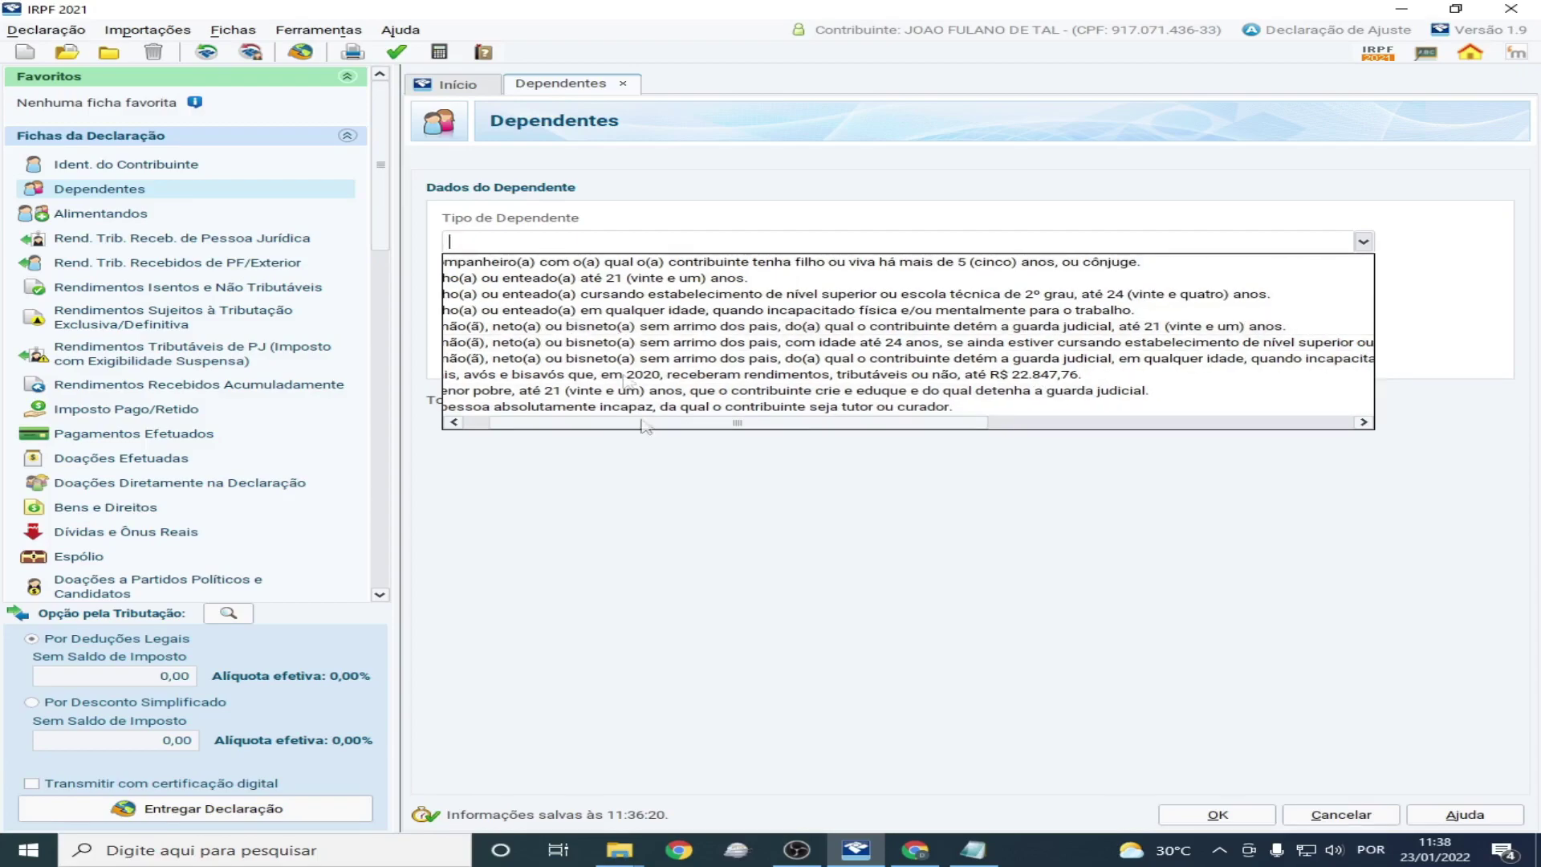
left_click_drag(671, 423, 530, 426)
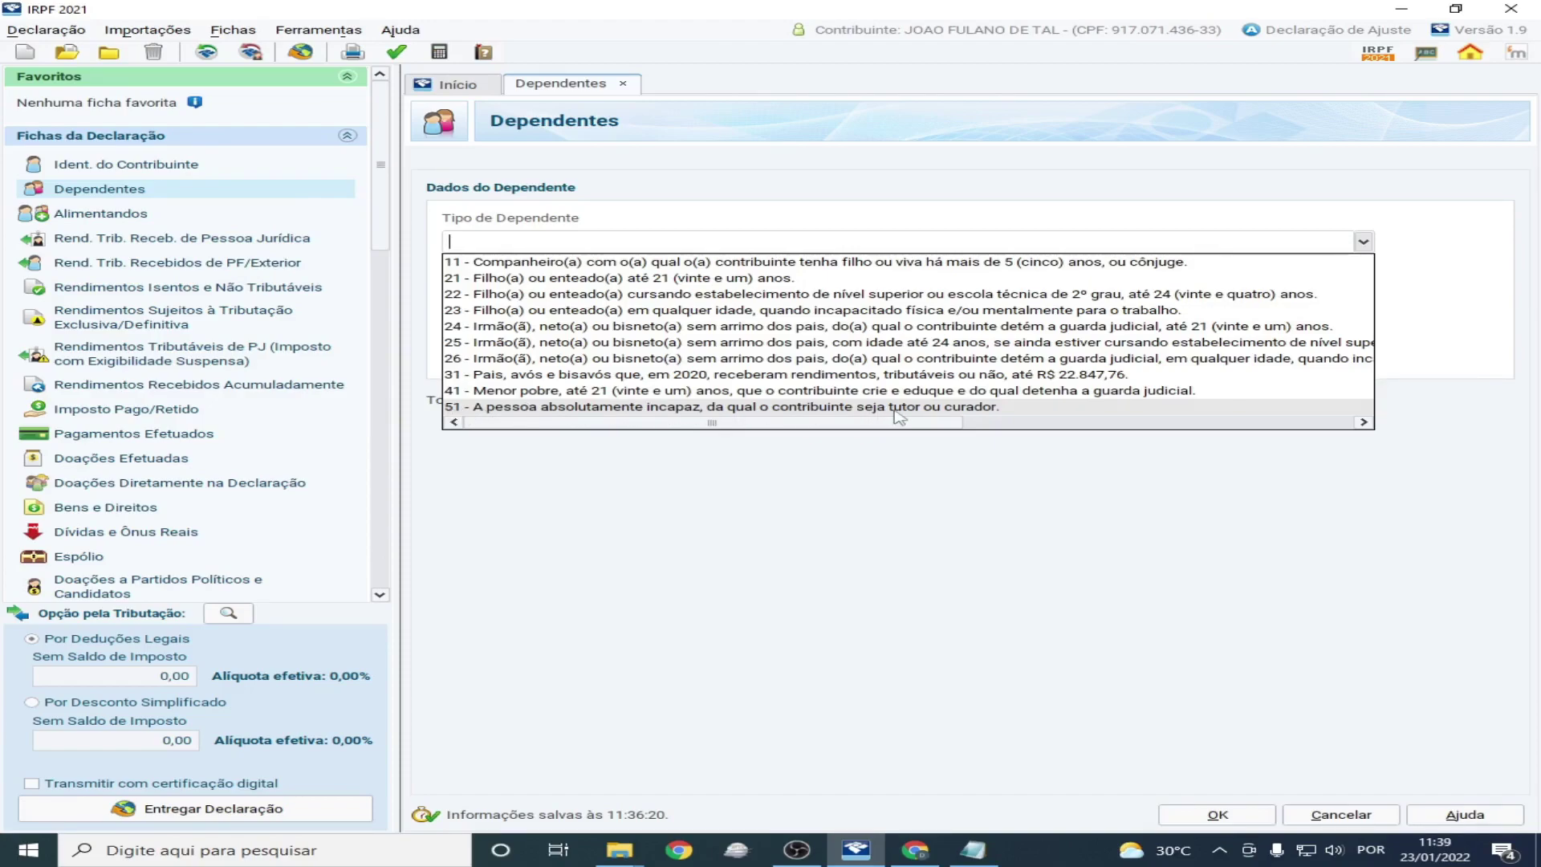
left_click_drag(862, 425, 796, 434)
left_click(799, 514)
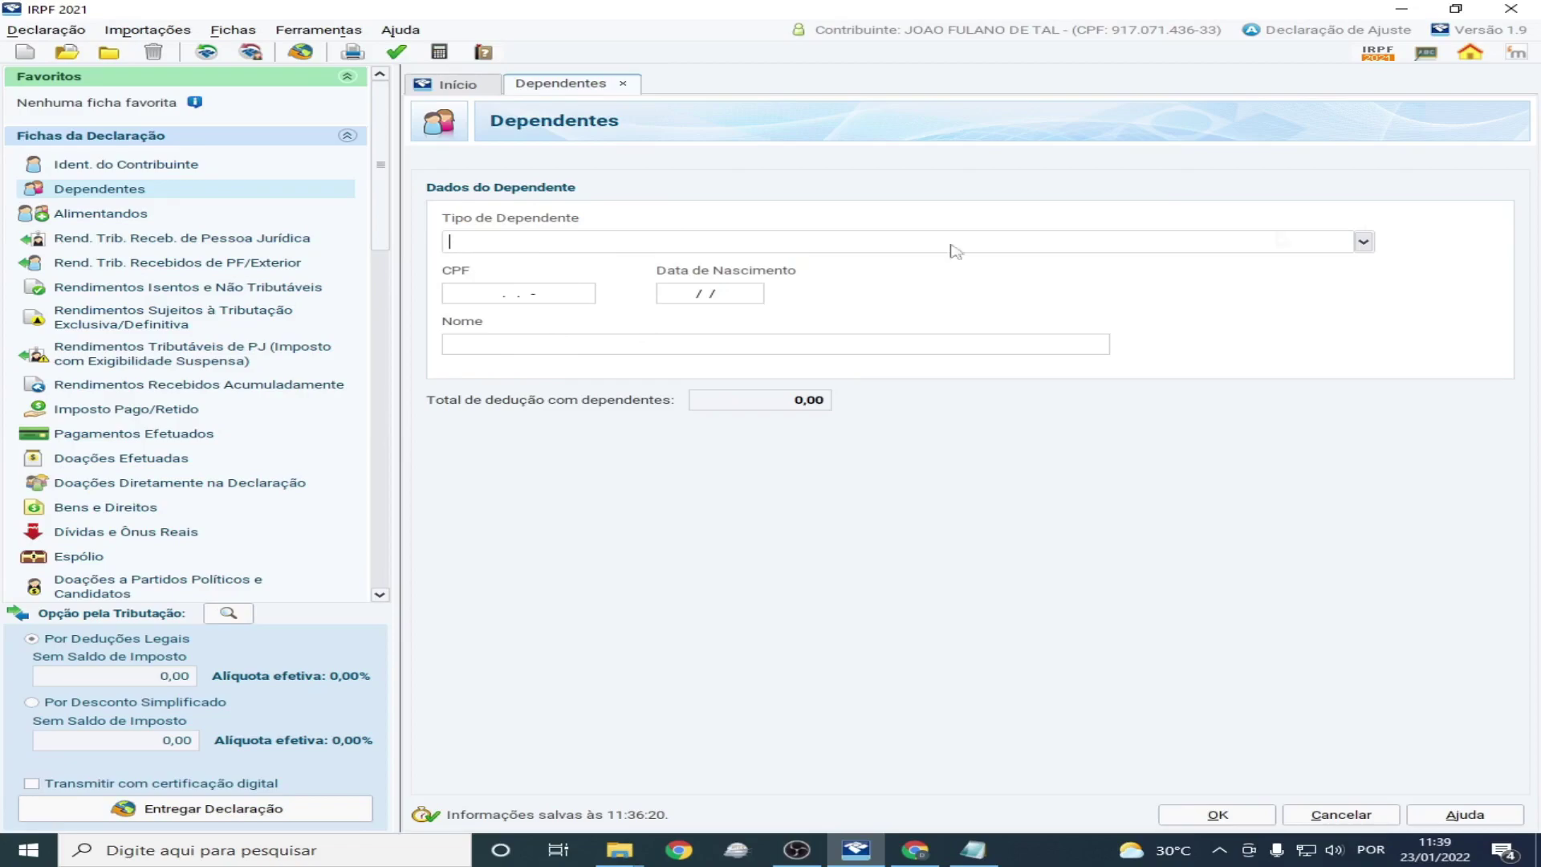
left_click(1364, 242)
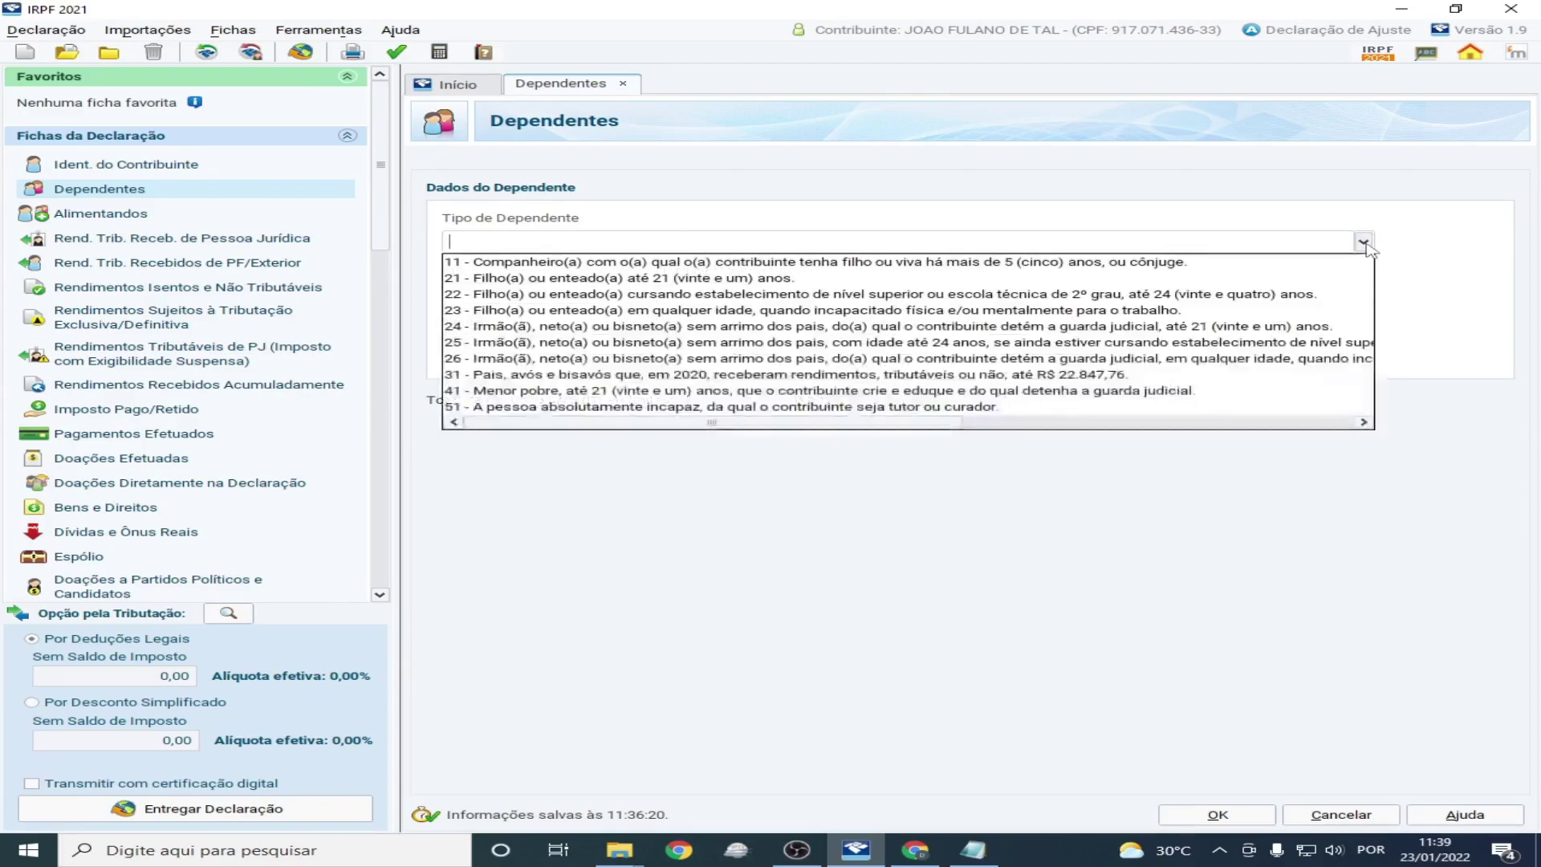
left_click(591, 265)
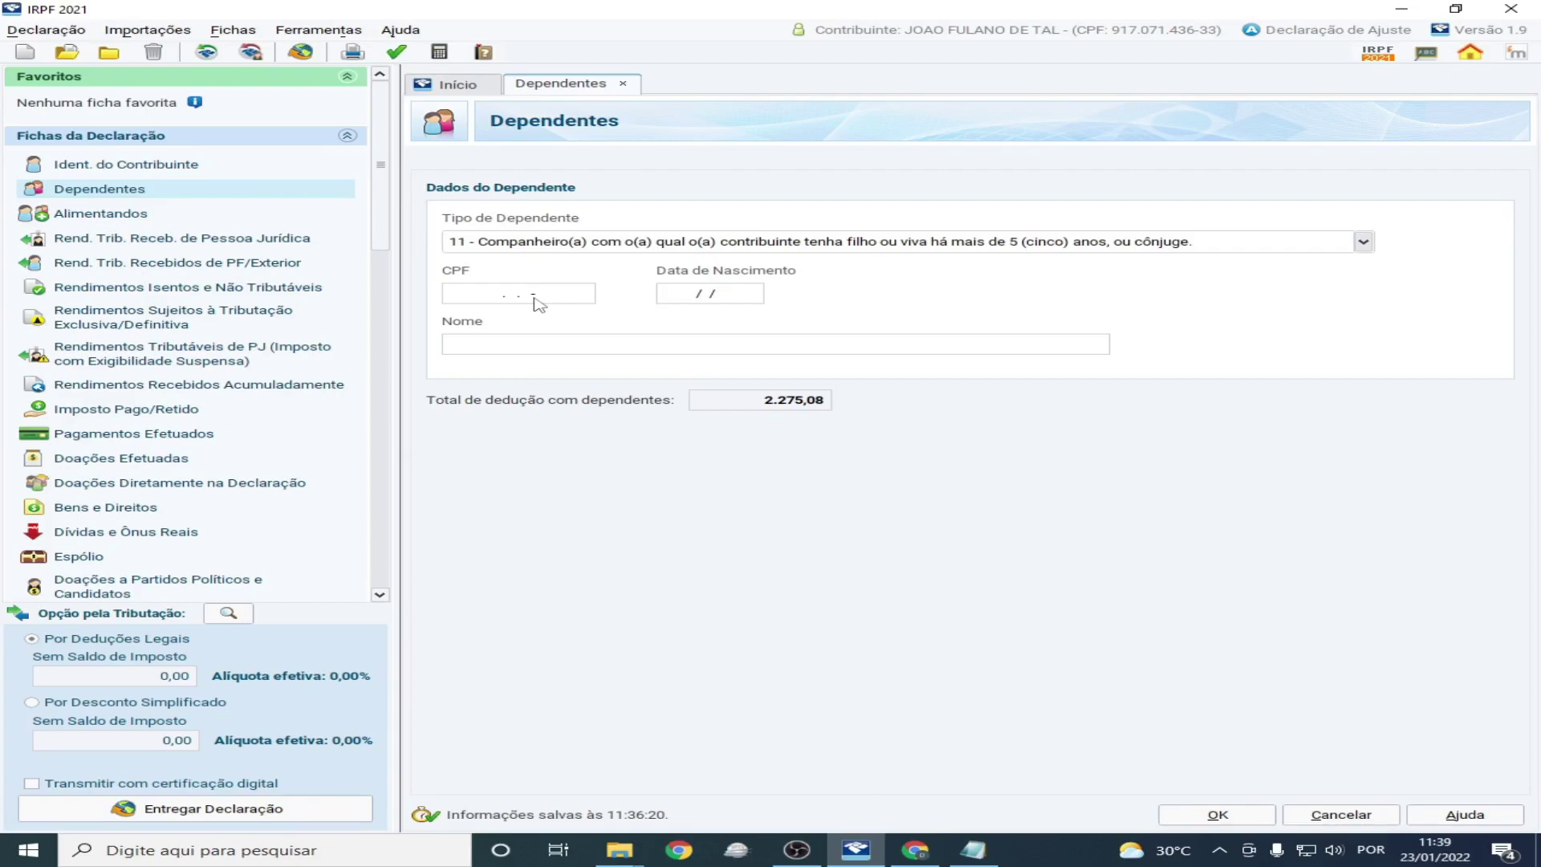
Check the notes, select the spouse's CPF in Ident. do Contribuinte, and go back to Dependentes
left_click(973, 849)
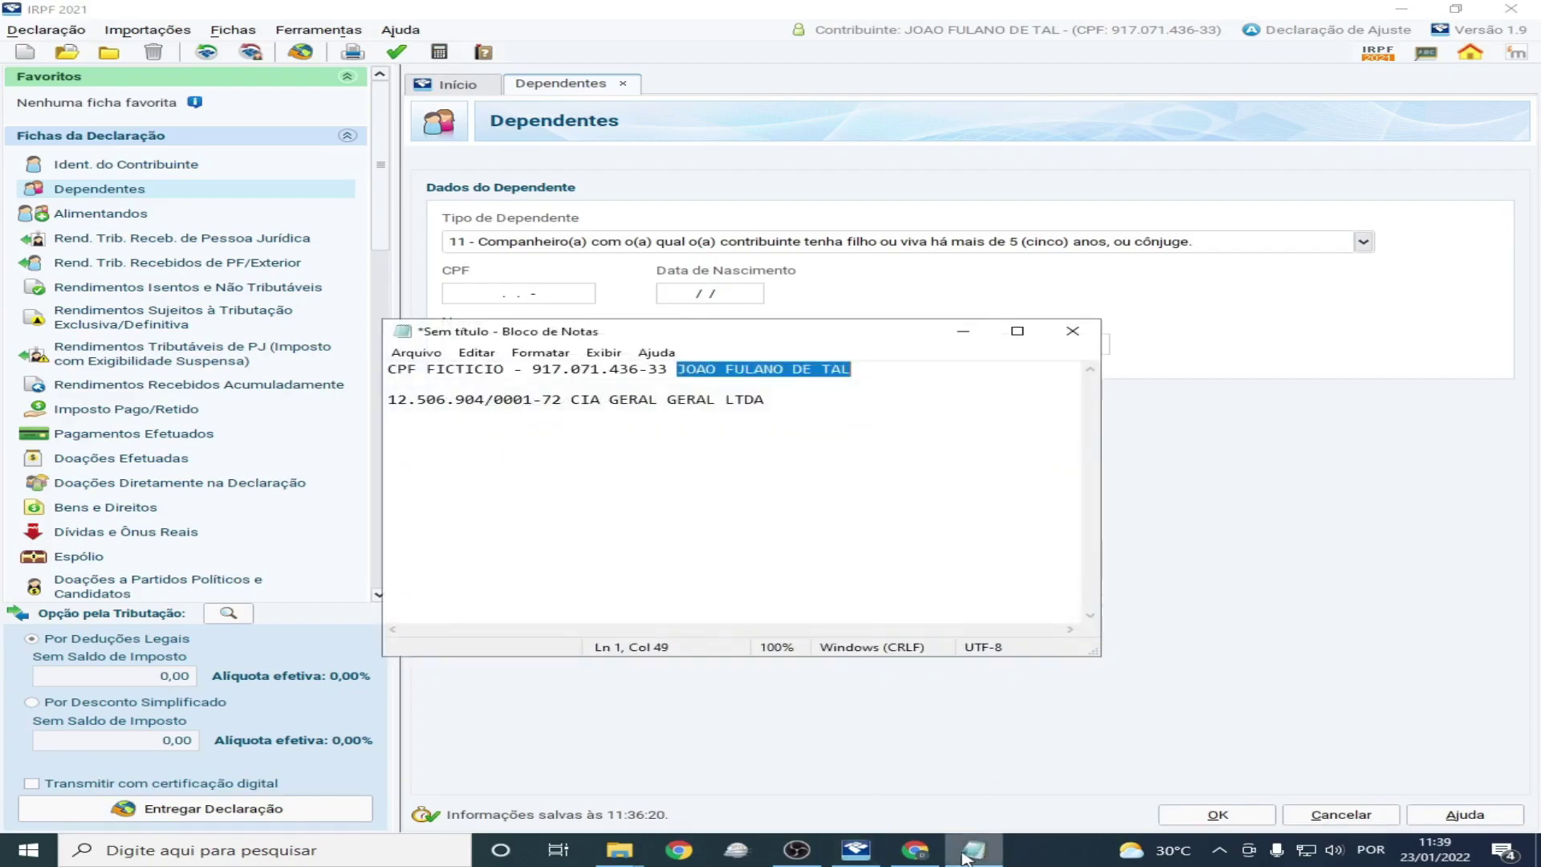
left_click(1120, 367)
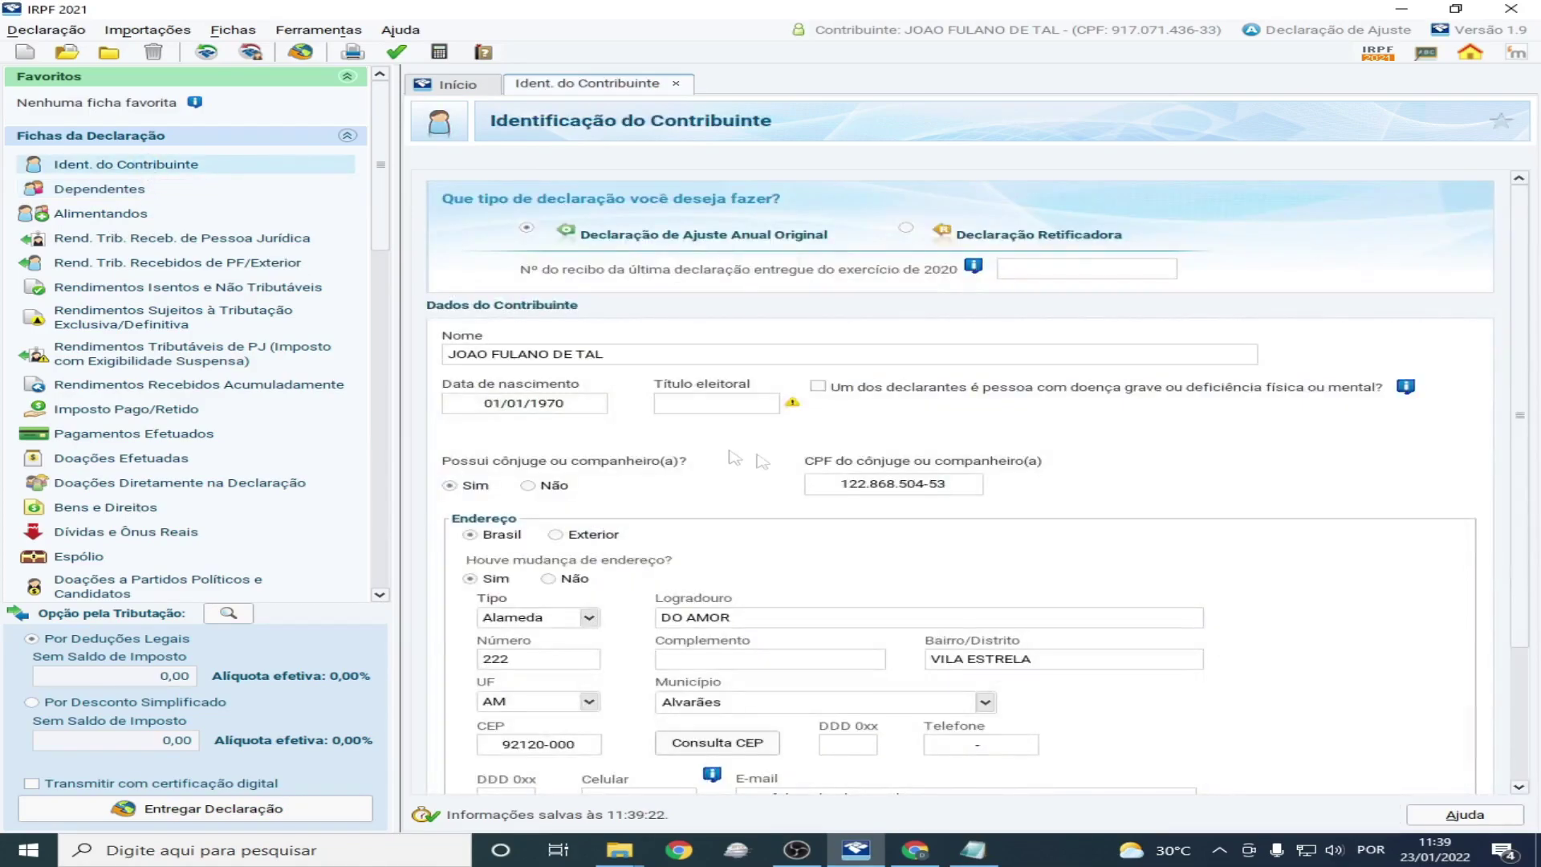
left_click_drag(843, 491, 955, 494)
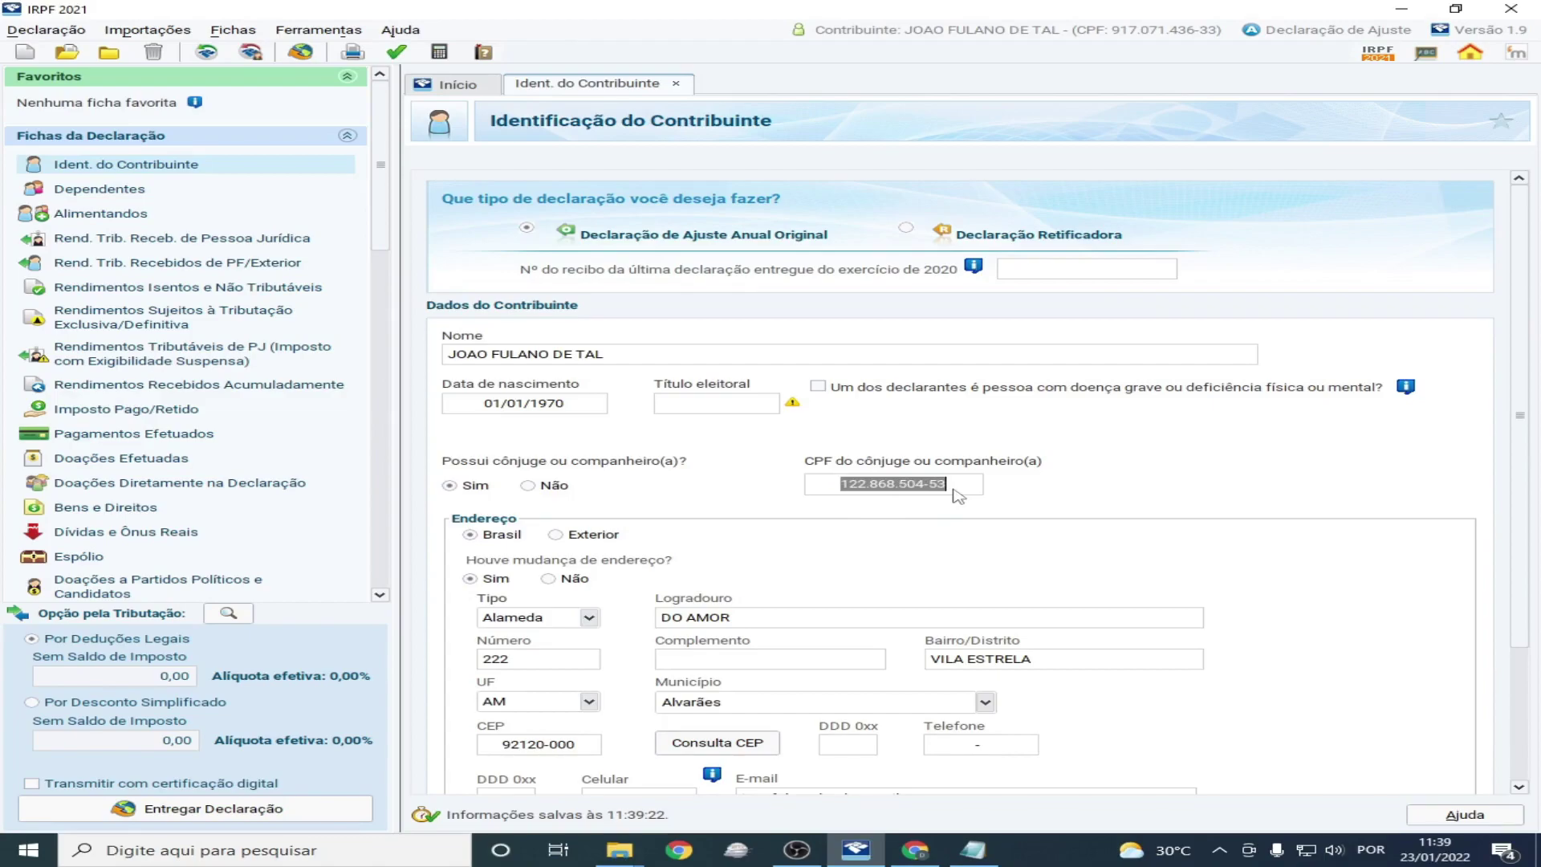
left_click(80, 189)
Edit the code 11 dependent with the spouse's CPF, birth date 01/01/1970 and full name, then save
left_click(1047, 353)
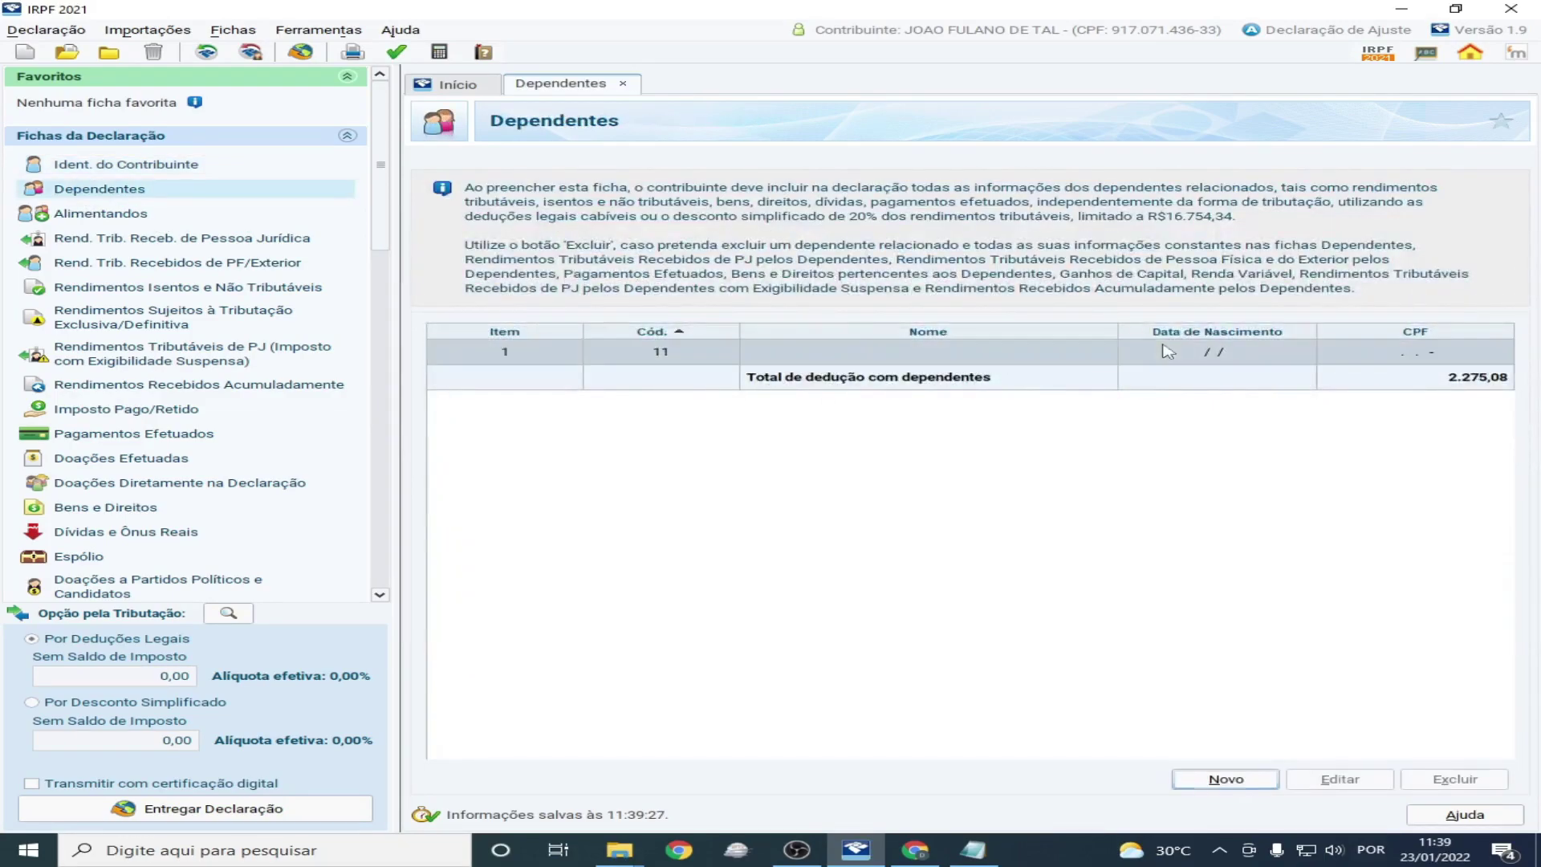
left_click(1339, 782)
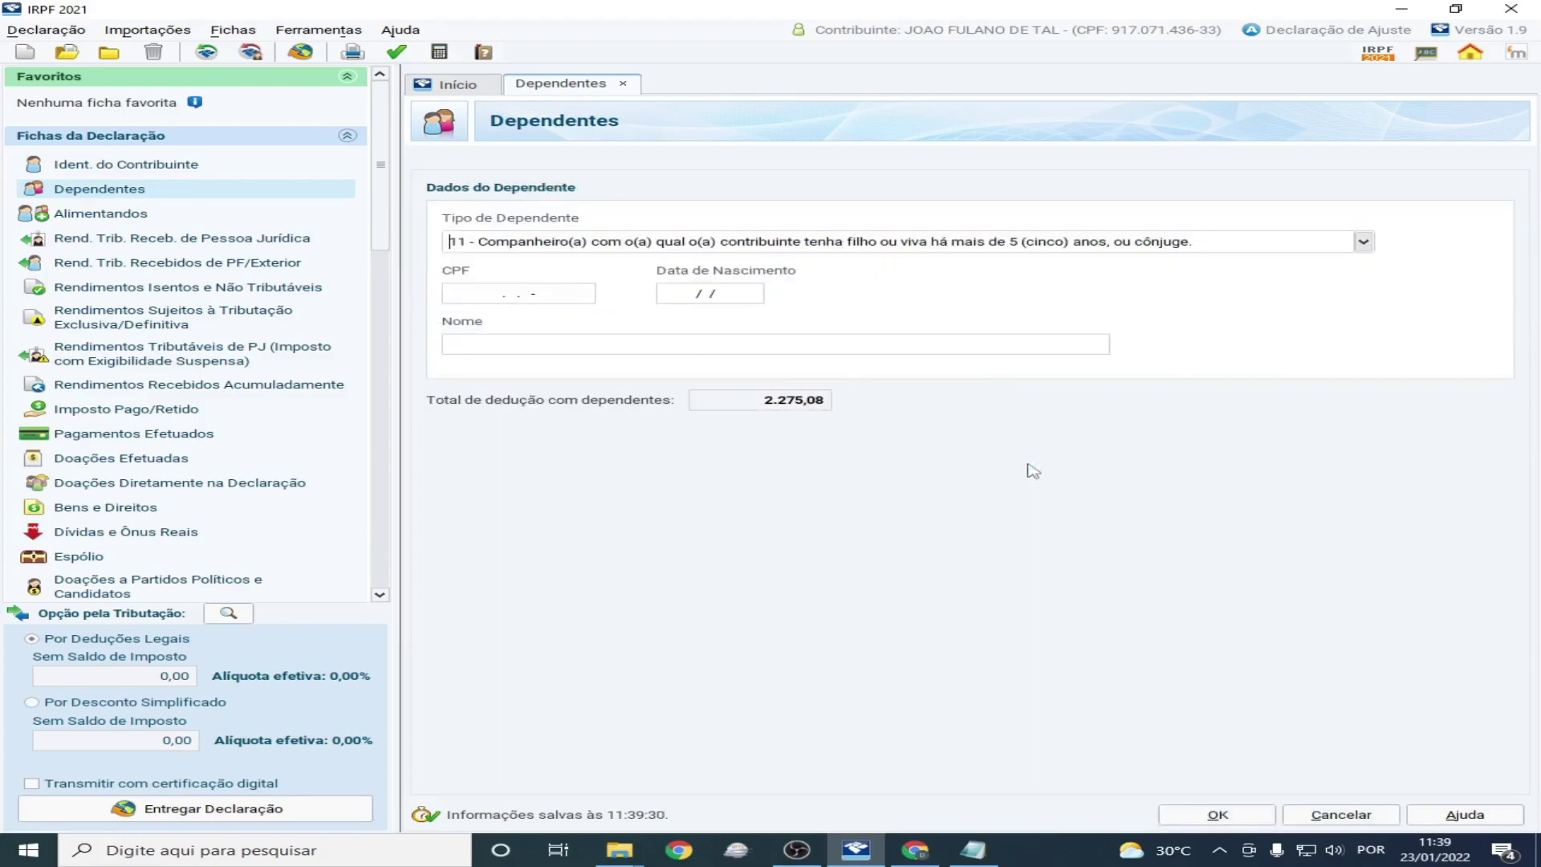
key("Tab")
key("Tab")
type("01011970")
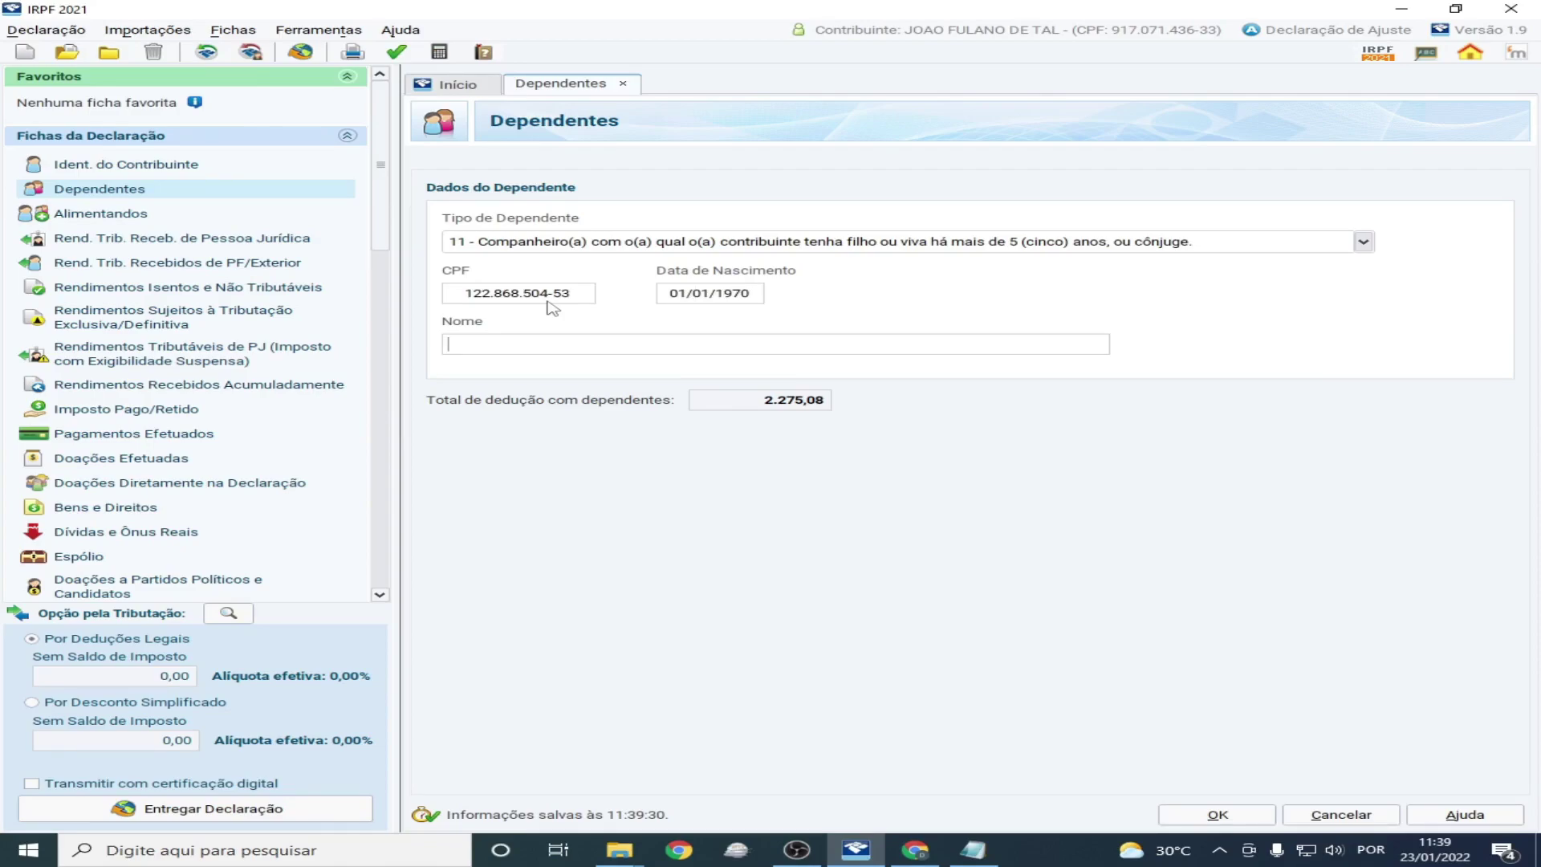
type("MARIA DO JOAO FULANO DE TAL")
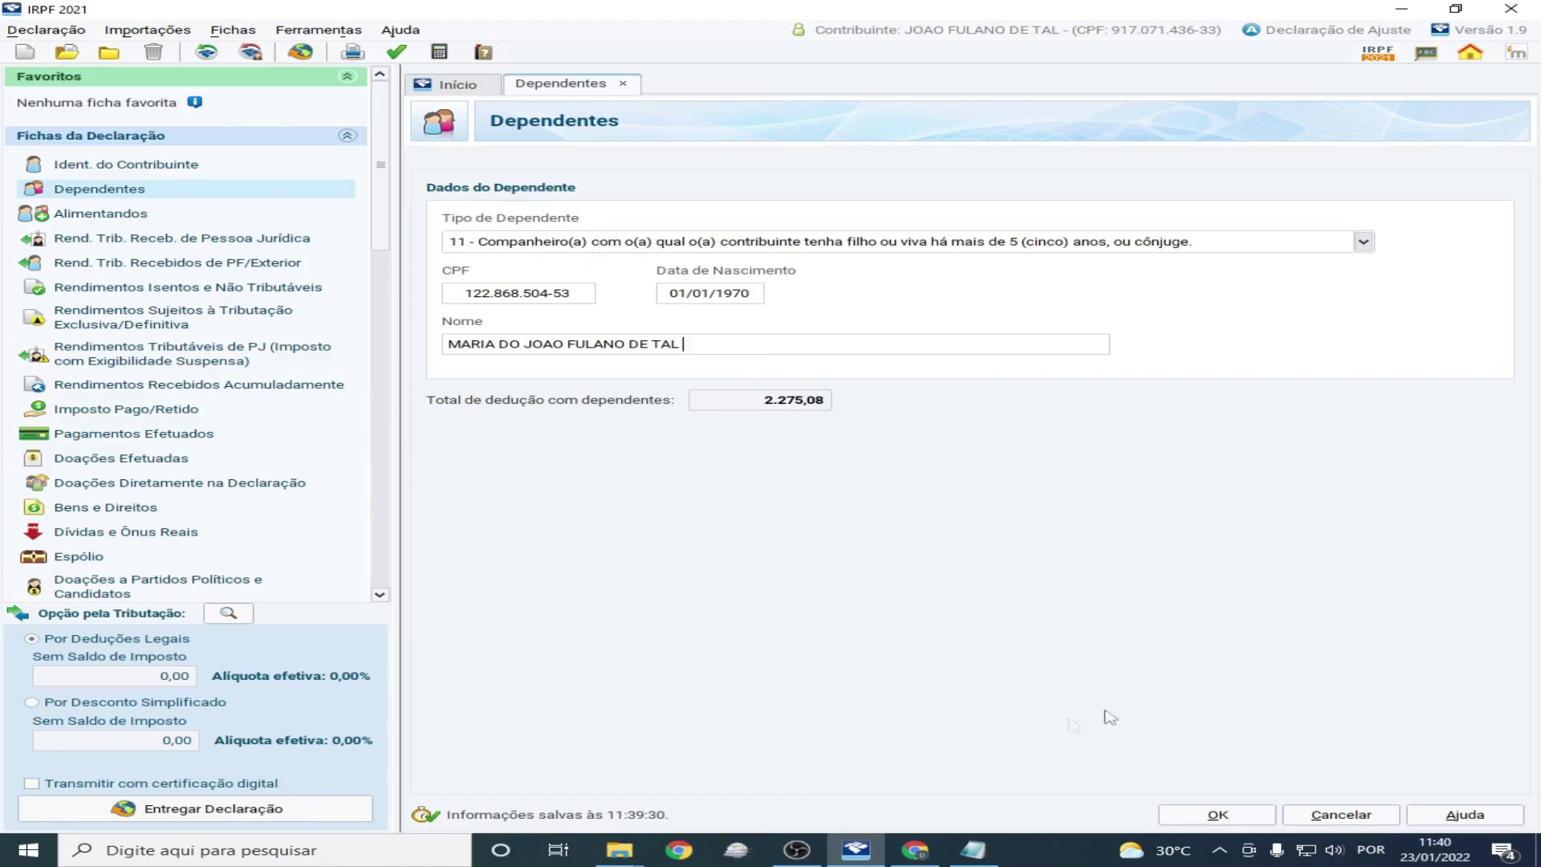
left_click(1217, 814)
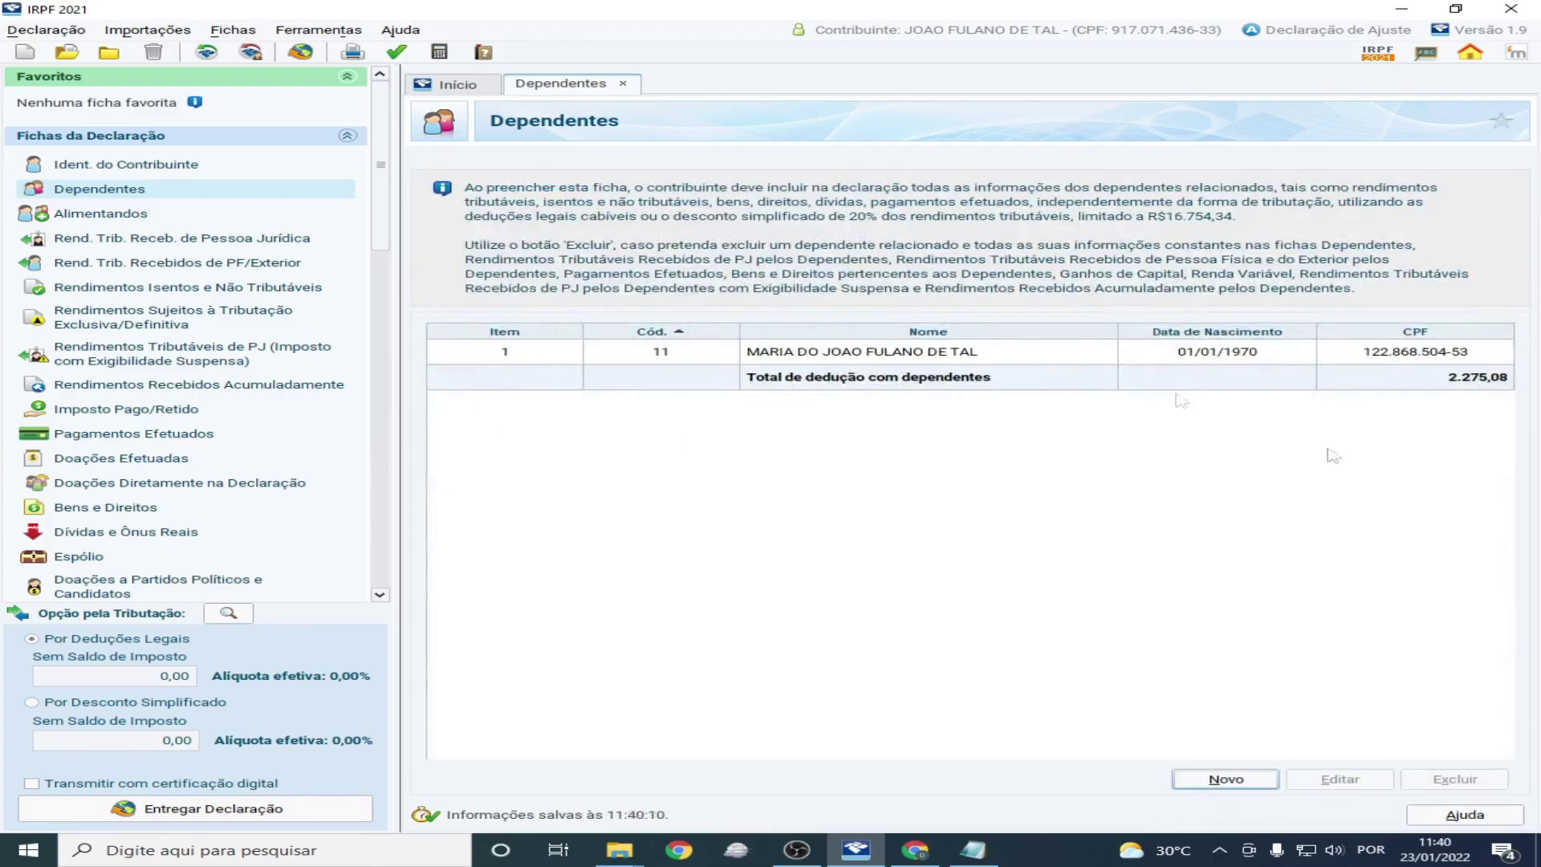
Add a new dependent of type 21 - Filho(a), select its CPF field, and switch to Chrome
left_click(1236, 780)
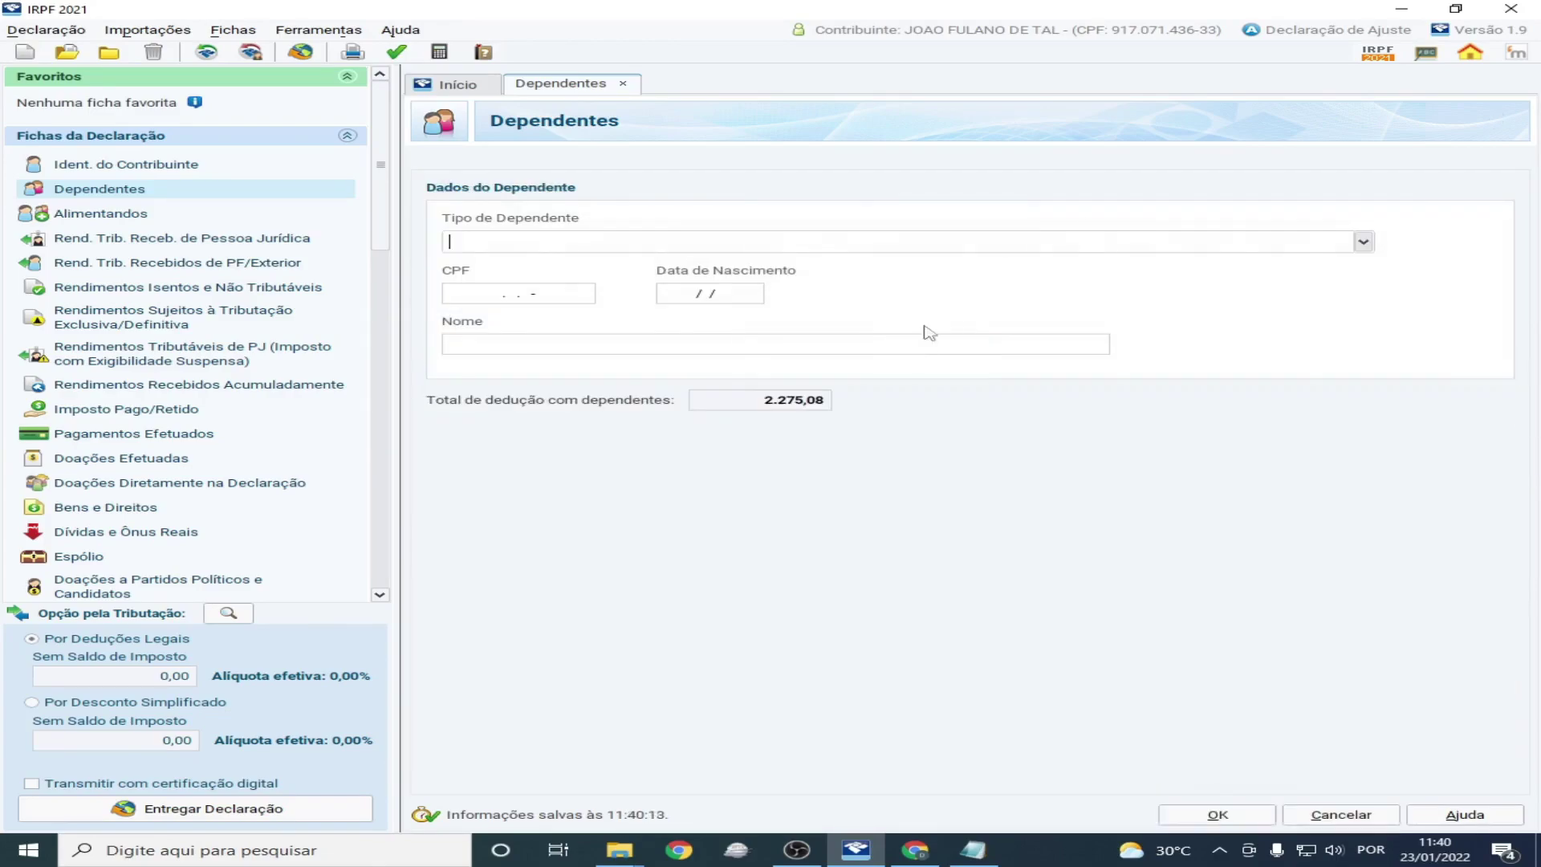
left_click(1363, 242)
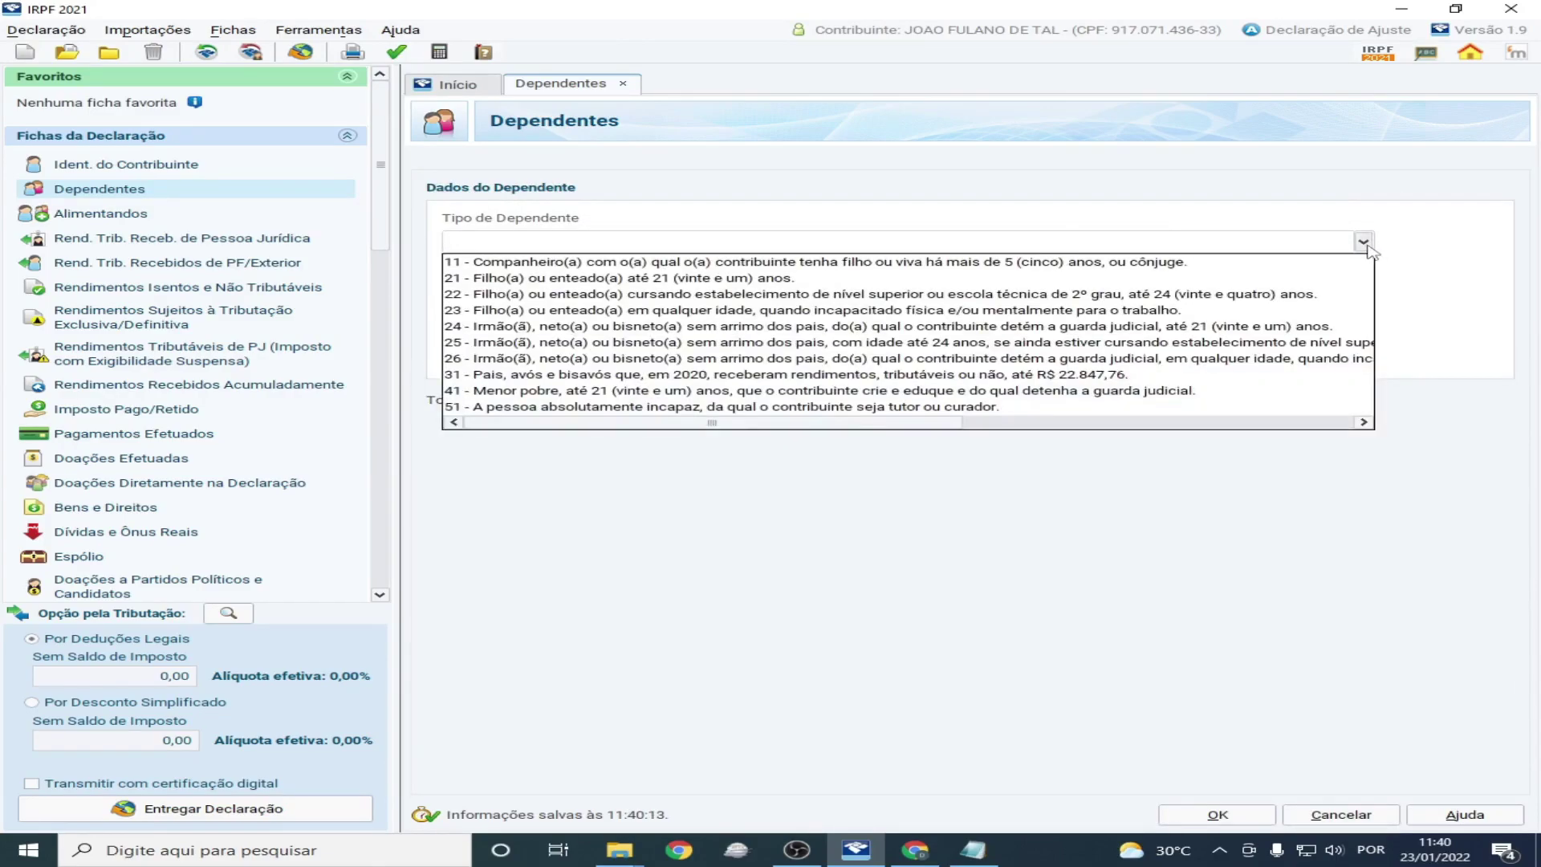
left_click(566, 278)
left_click(489, 297)
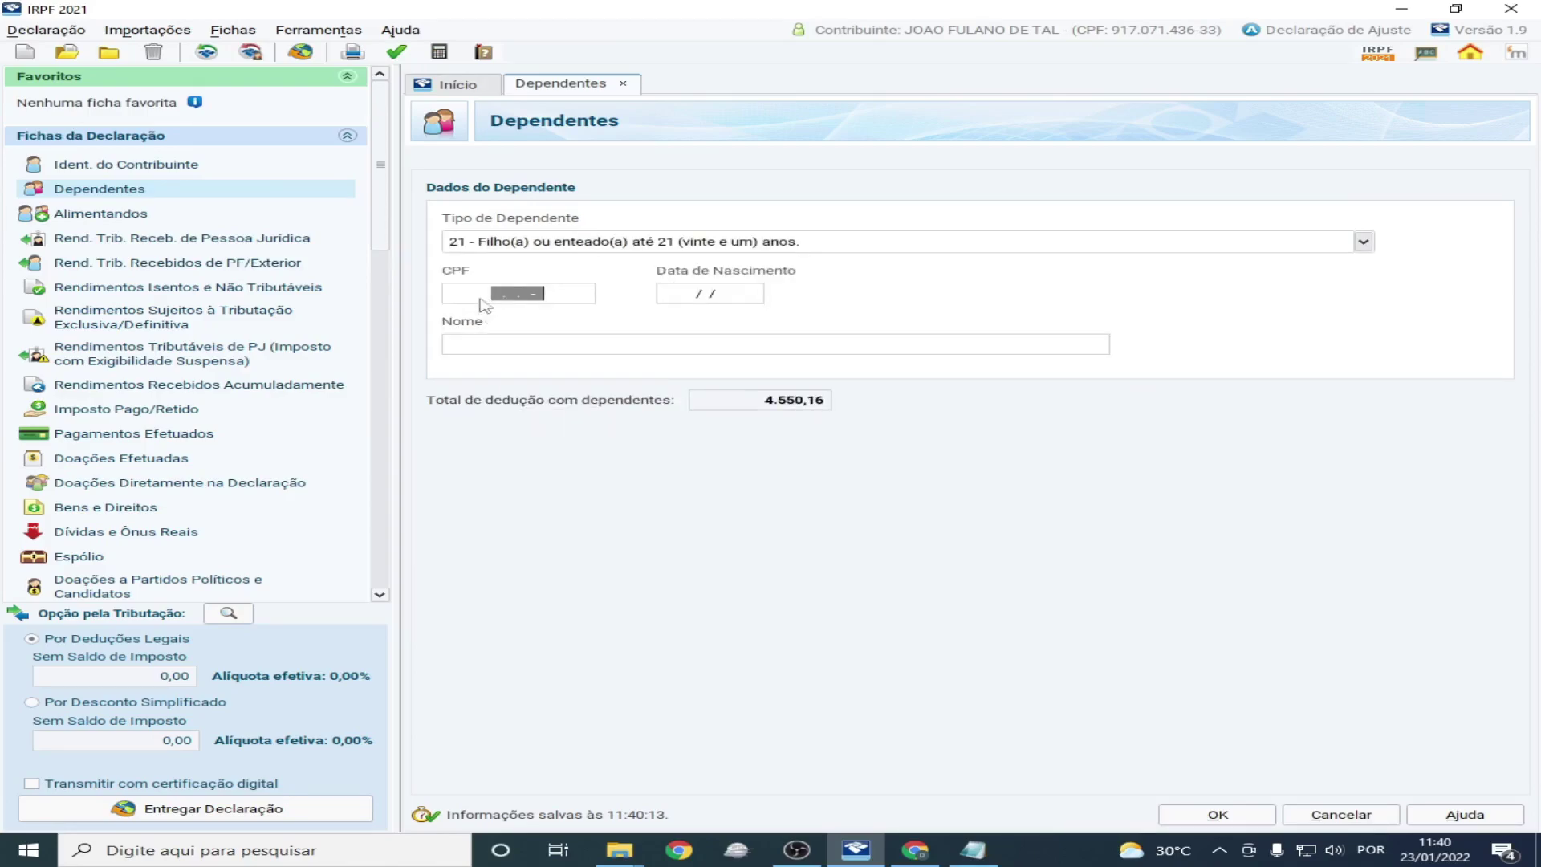
left_click(915, 850)
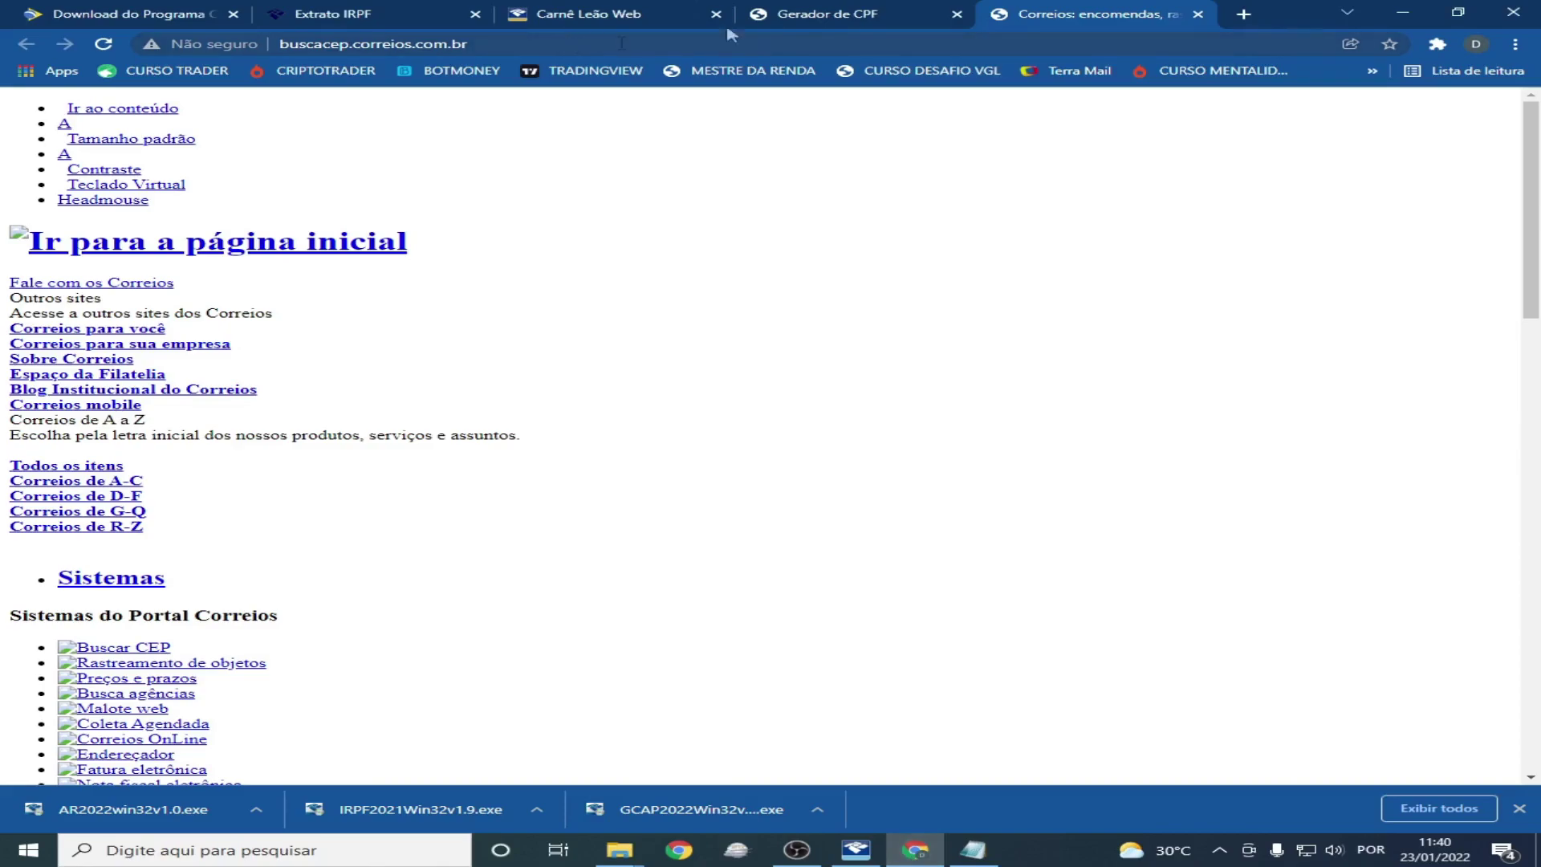
Generate a new test CPF in Gerador de CPF, copy it, and return to IRPF
left_click(793, 16)
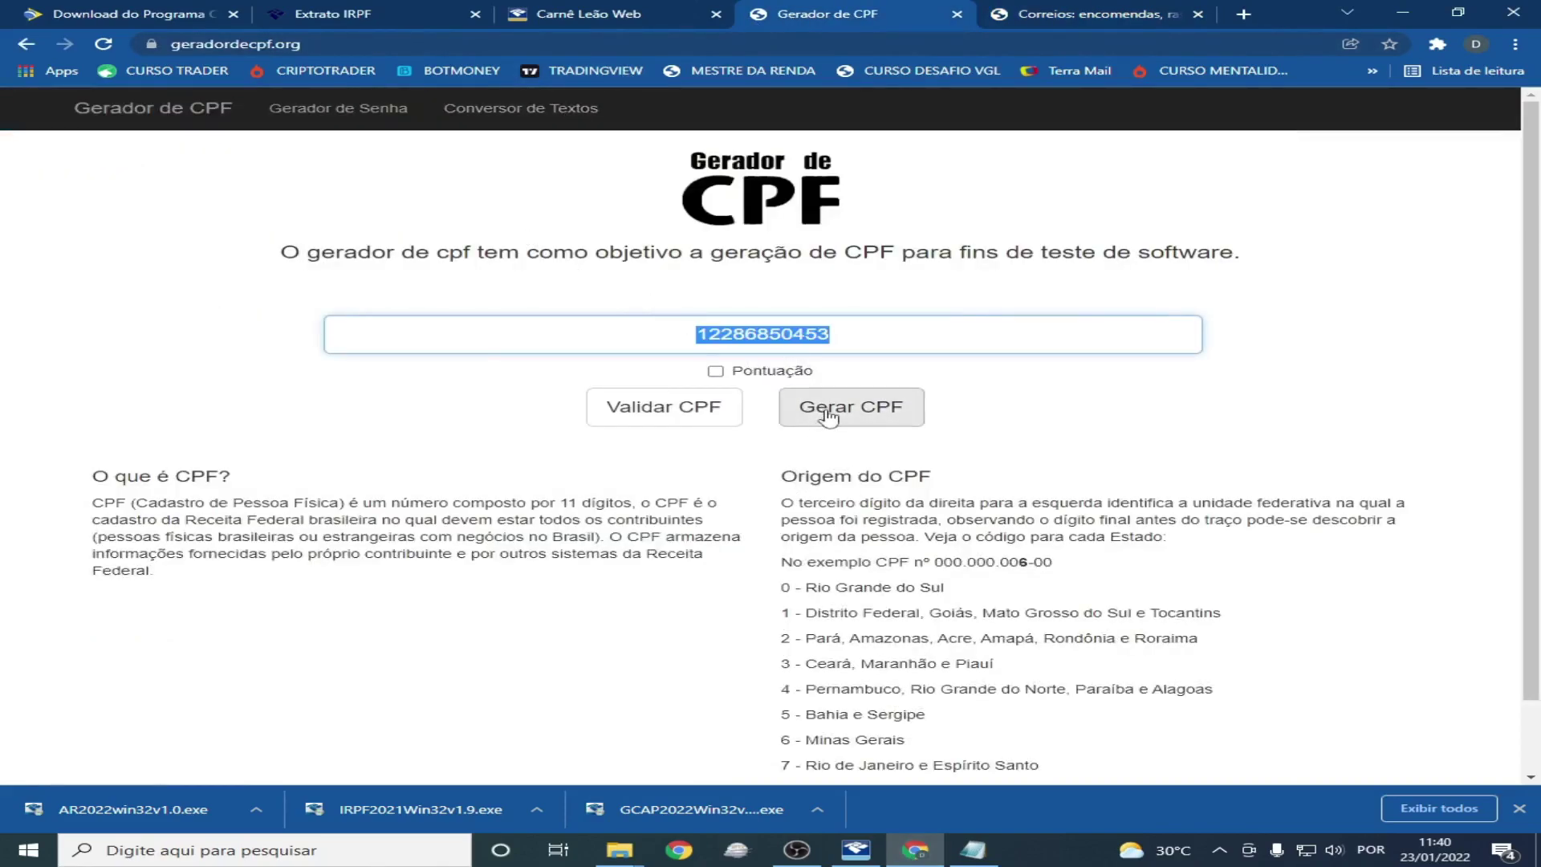
left_click(798, 405)
left_click(635, 334)
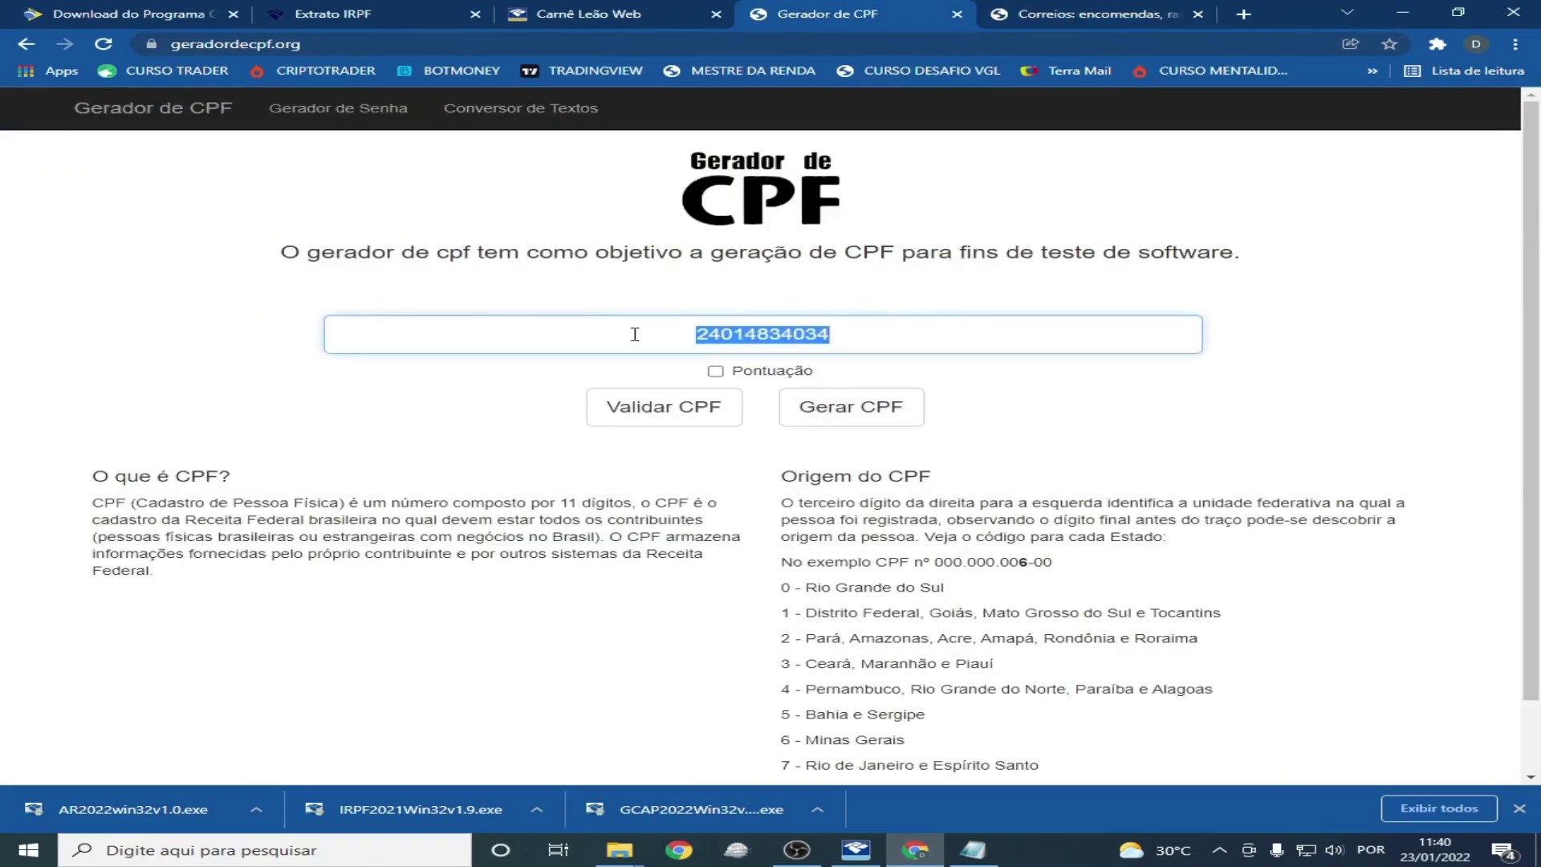
left_click(856, 850)
Paste the generated CPF and set the child's birth date to 01/01/2000
type("240.148.340-34")
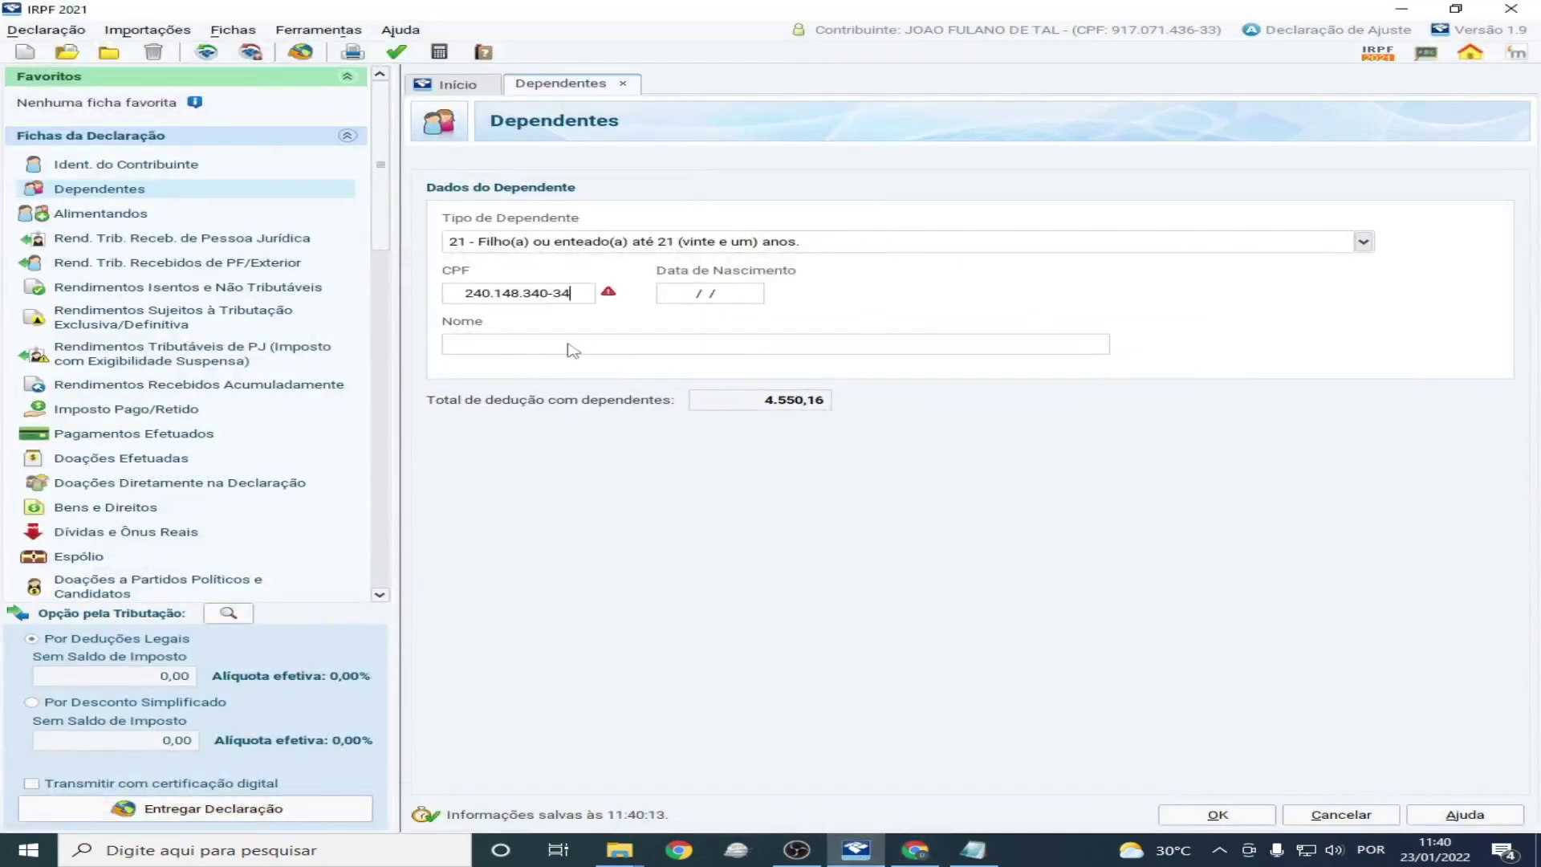
key("Tab")
type("01/01/1990")
key("Tab")
left_click(756, 297)
type("01/01/2000")
Enter the child's full name in the Nome field, correcting typos
key("Tab")
type("FILHO DO J")
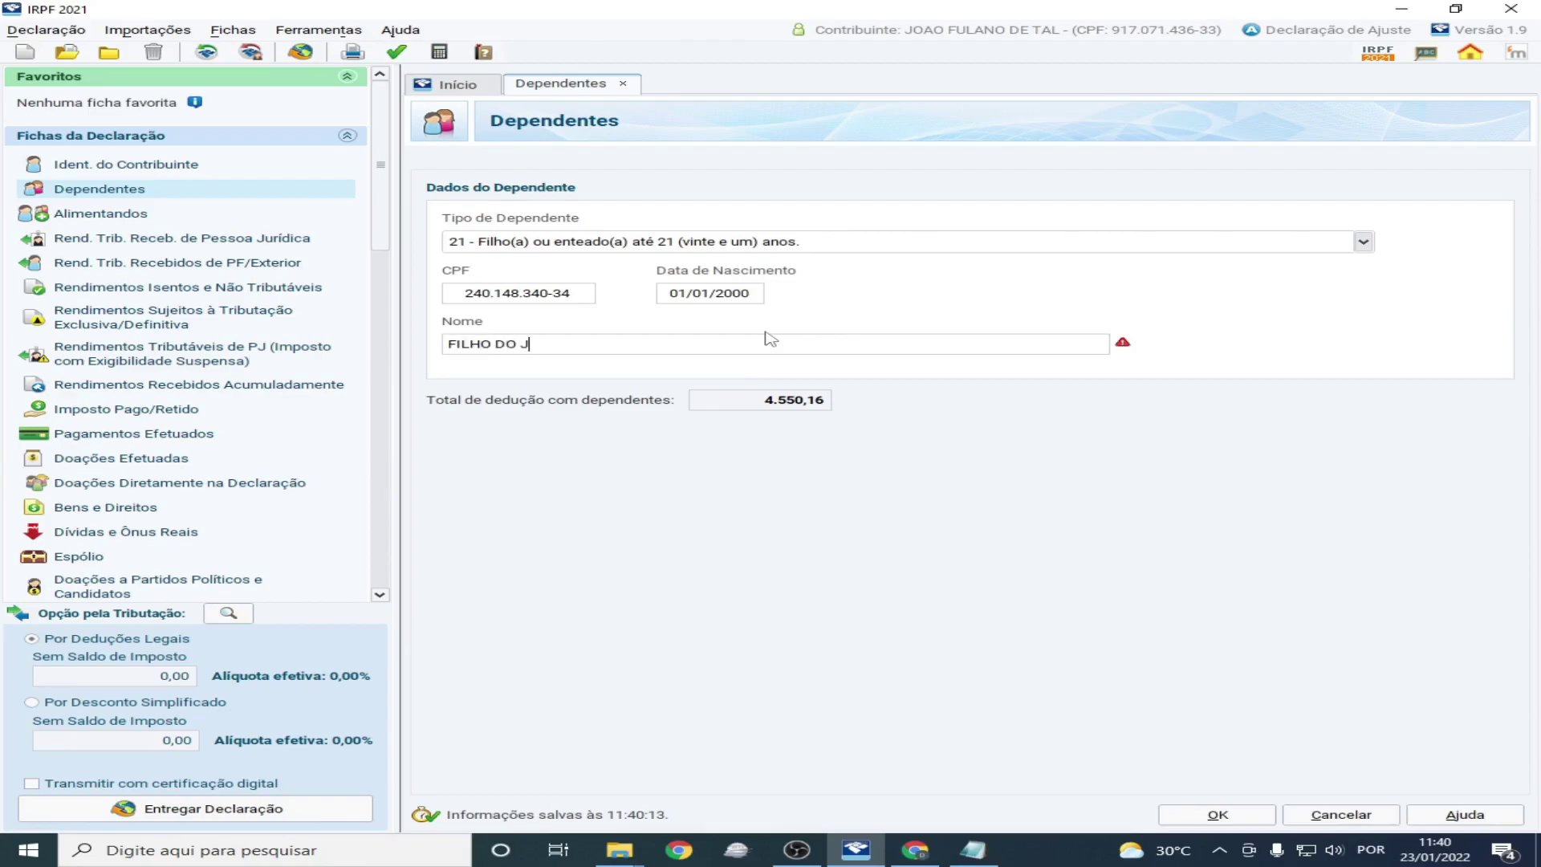
type("OAO E MAIR")
key("BackSpace")
key("BackSpace")
type("RIA FULANO DEE T")
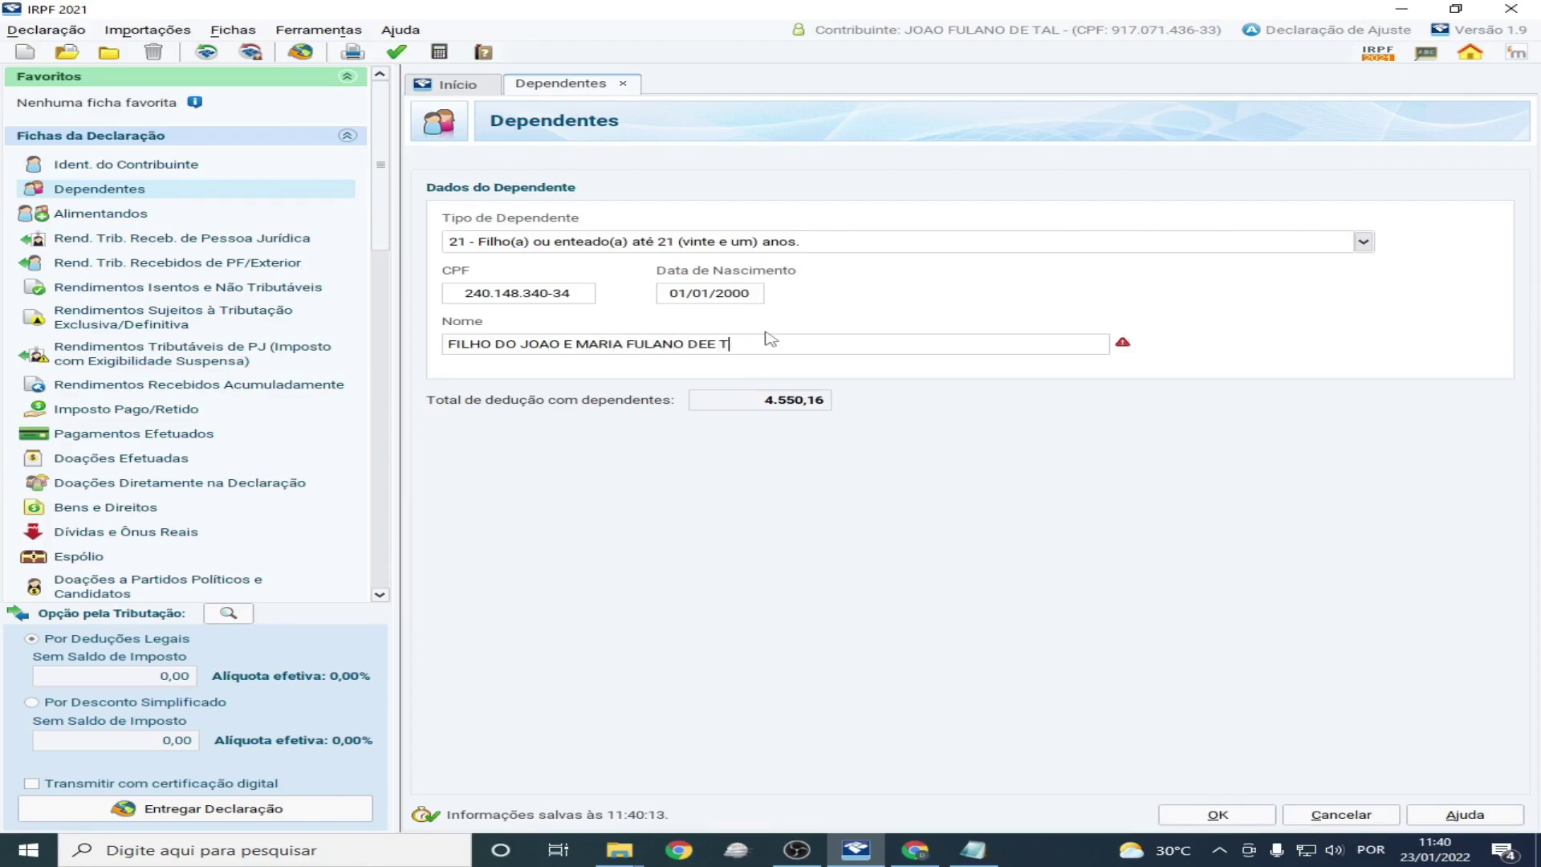
key("BackSpace")
type("TAL")
Save the child dependent and review the spouse and child rows in the list
left_click(1172, 819)
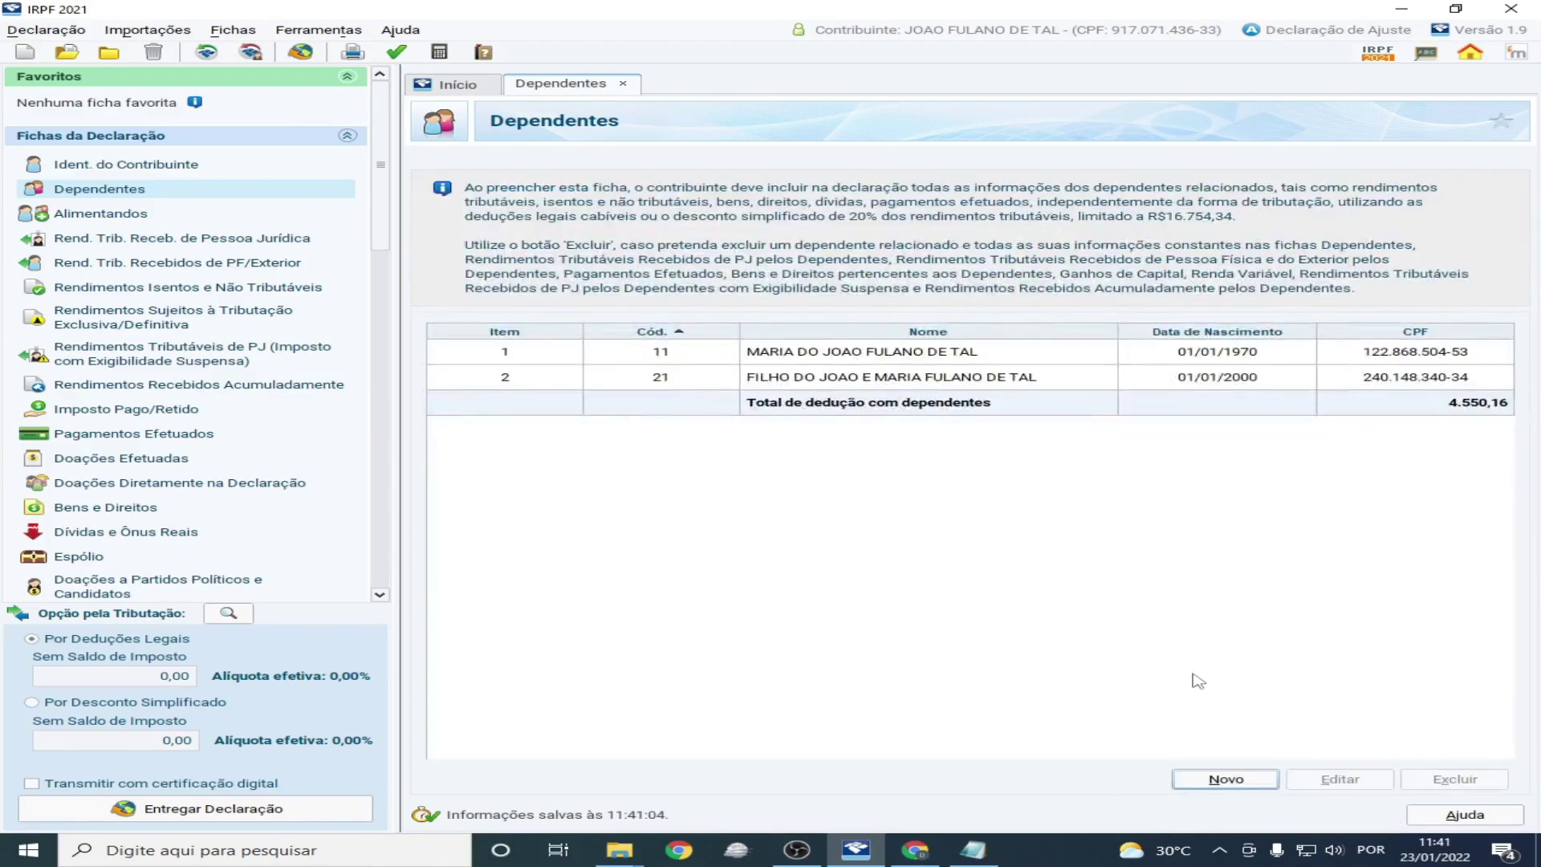
left_click(891, 353)
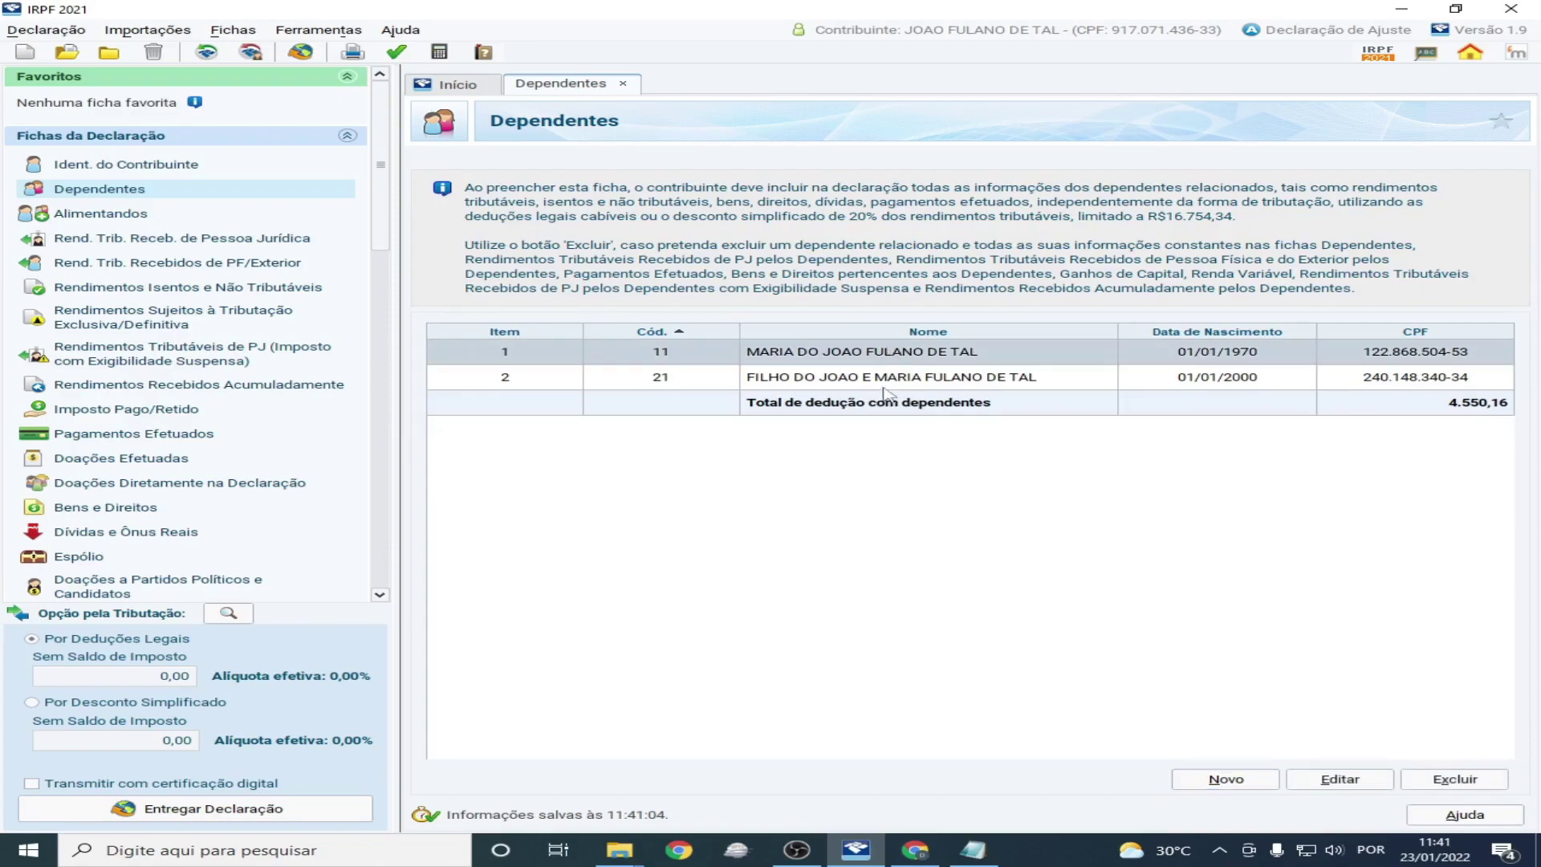
left_click(882, 381)
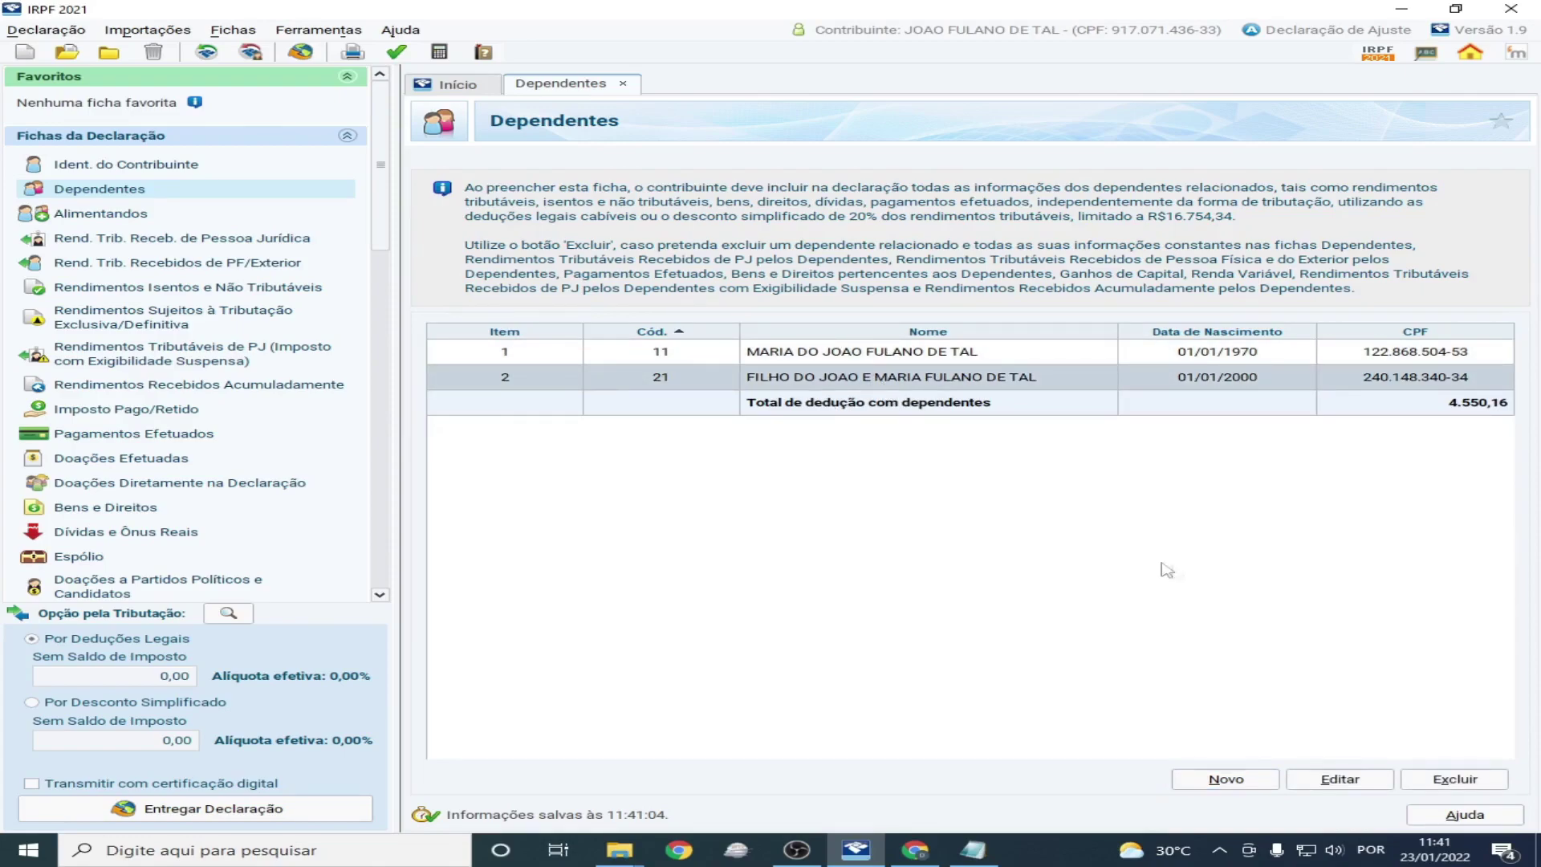